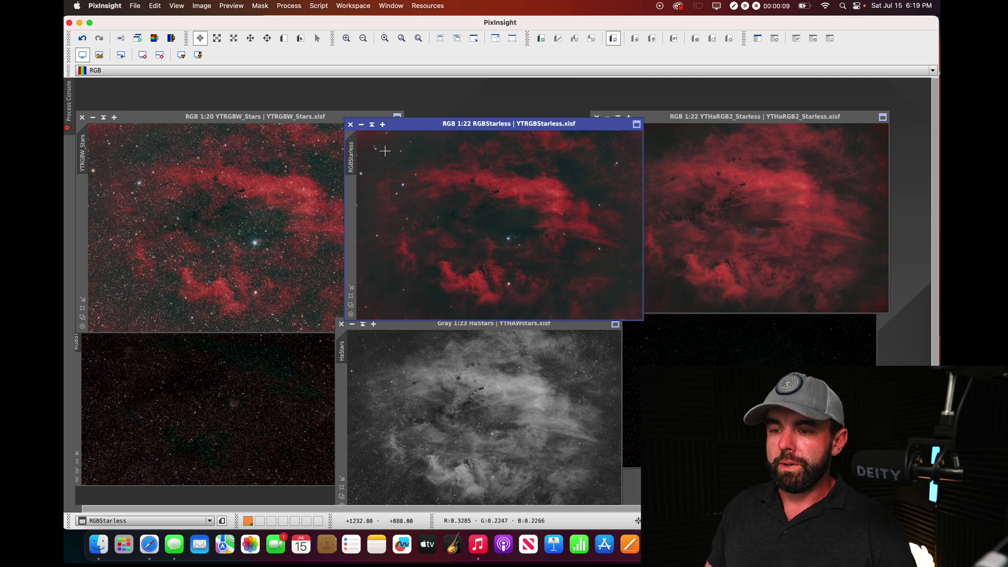
Step: Move RGBStarless, YTRGBW_Stars and YTHaRGB2_Starless up into the top row
left_click_drag(428, 133, 463, 114)
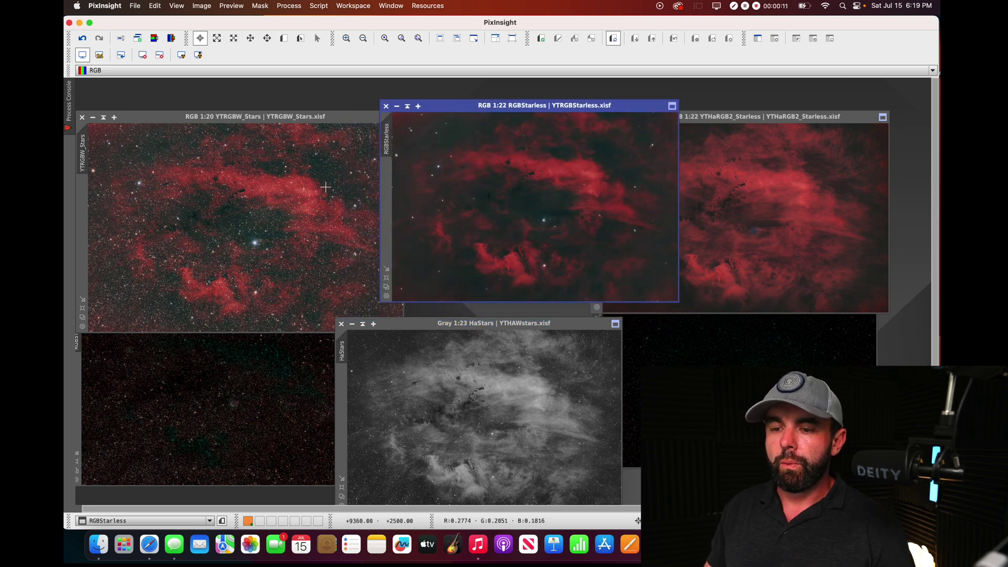
left_click_drag(239, 116, 248, 108)
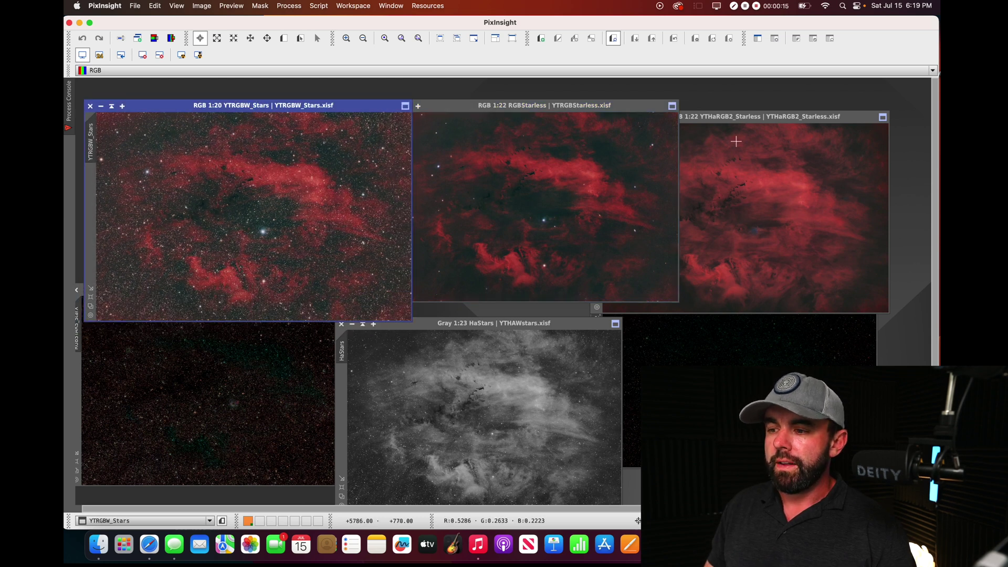
left_click_drag(767, 119, 794, 115)
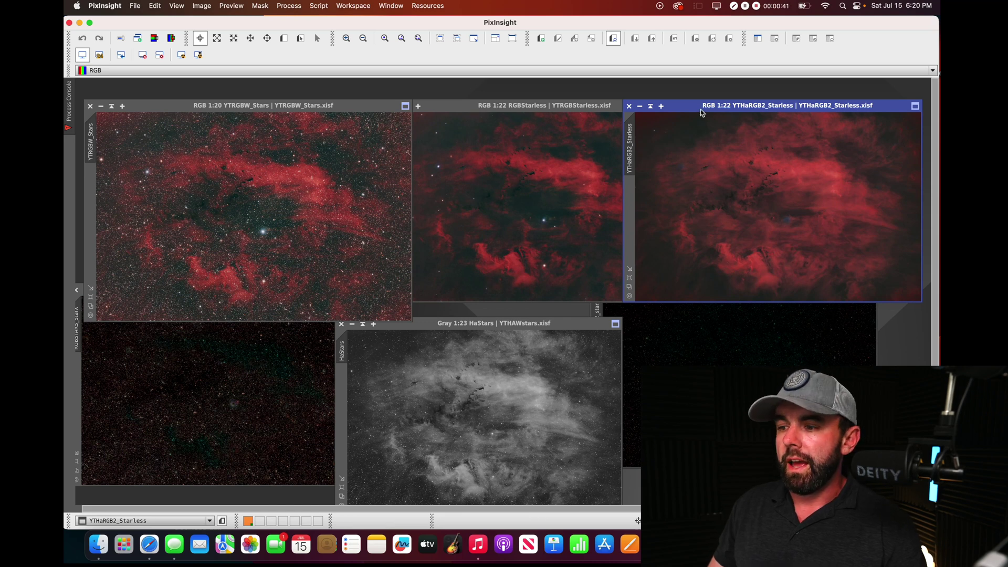
Step: Place YTHaRGB2_stars1 beside RGBSTARS_StarX, then close the stars1 image
left_click(734, 339)
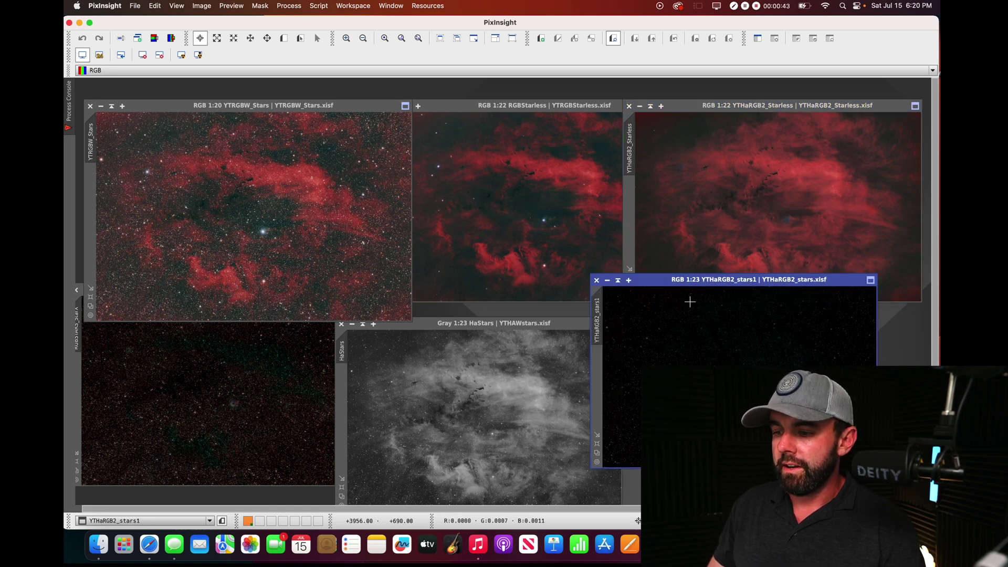
left_click(238, 396)
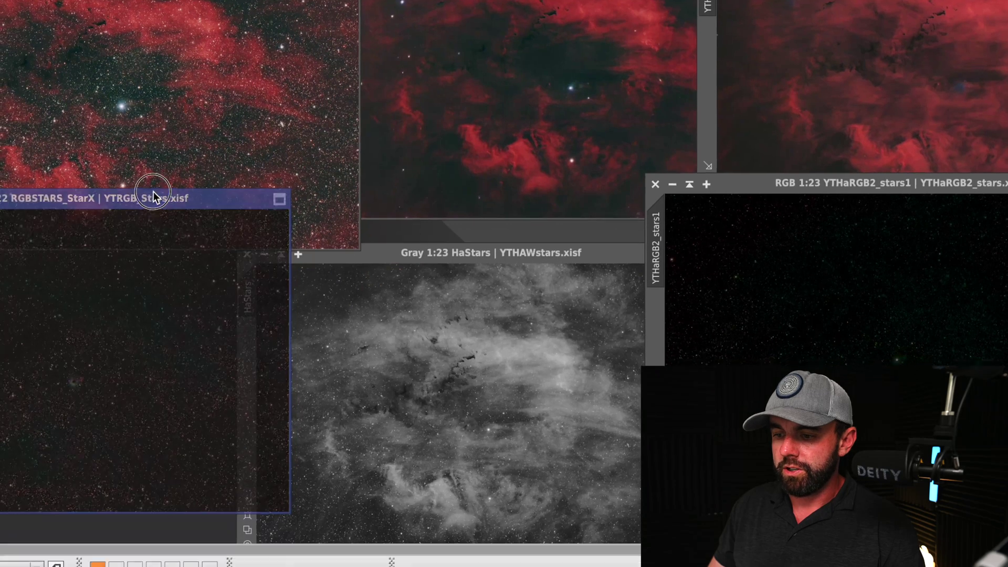
left_click_drag(281, 289, 448, 251)
left_click_drag(729, 190, 660, 137)
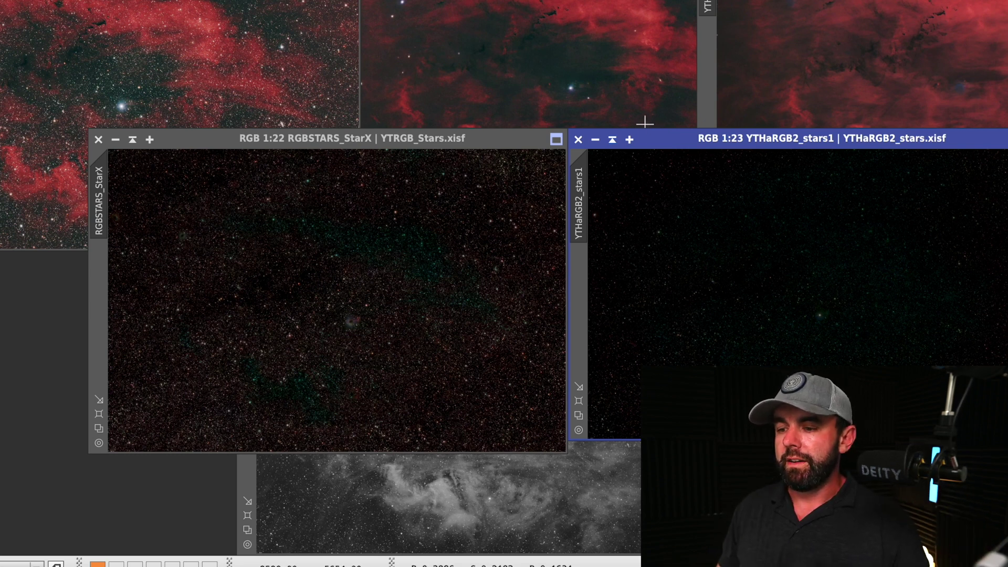
left_click_drag(662, 138, 771, 137)
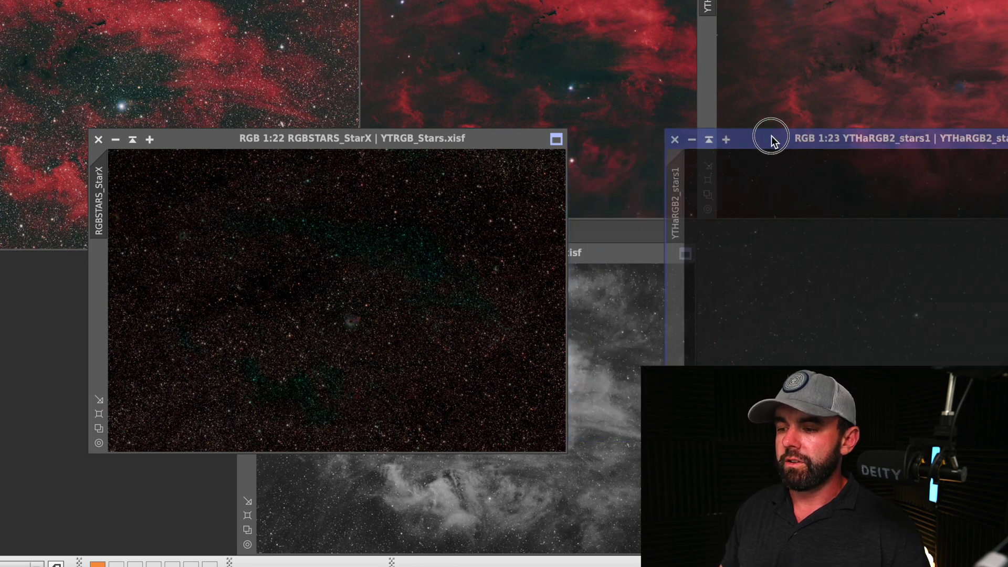
left_click(675, 140)
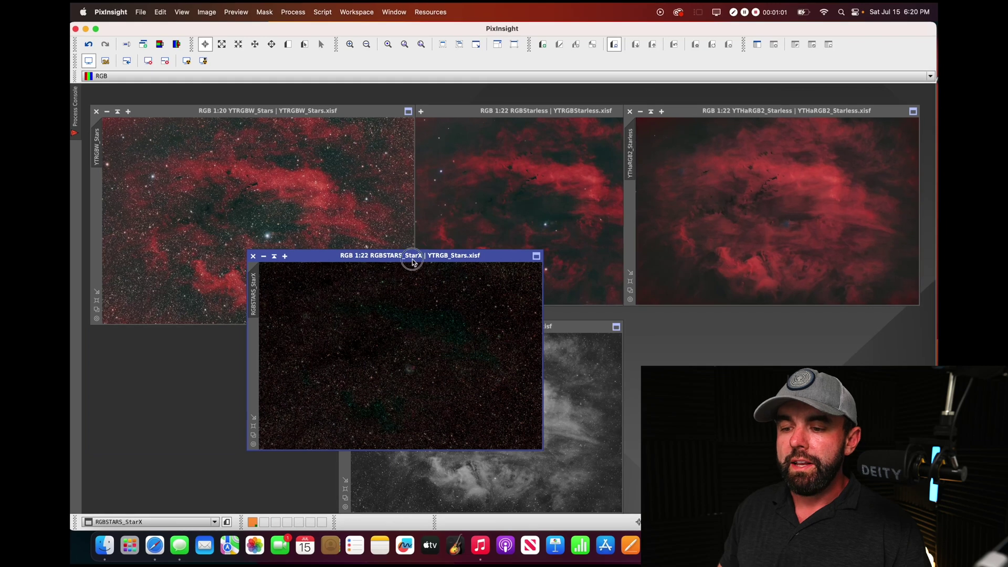
Step: Move RGBSTARS_StarX to the lower right, uncovering HaStars, and enlarge RGBStarless
left_click_drag(358, 141, 541, 17)
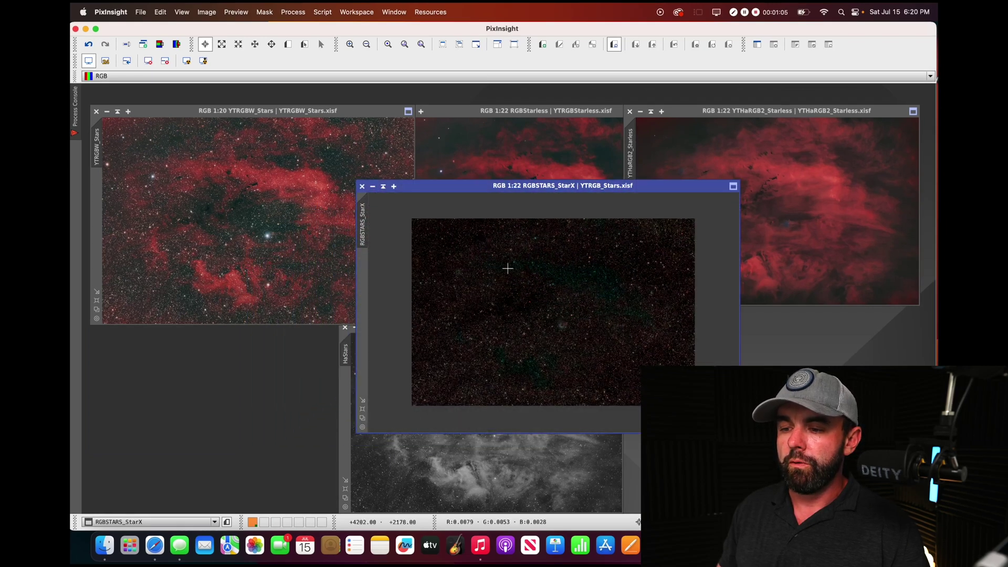
left_click_drag(422, 190, 574, 233)
double_click(462, 110)
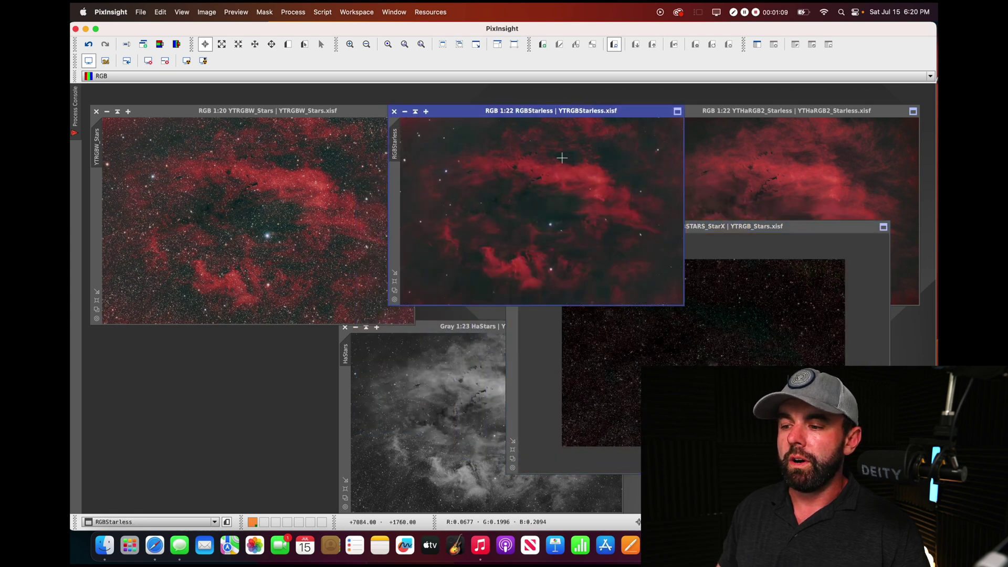
left_click_drag(725, 229, 765, 277)
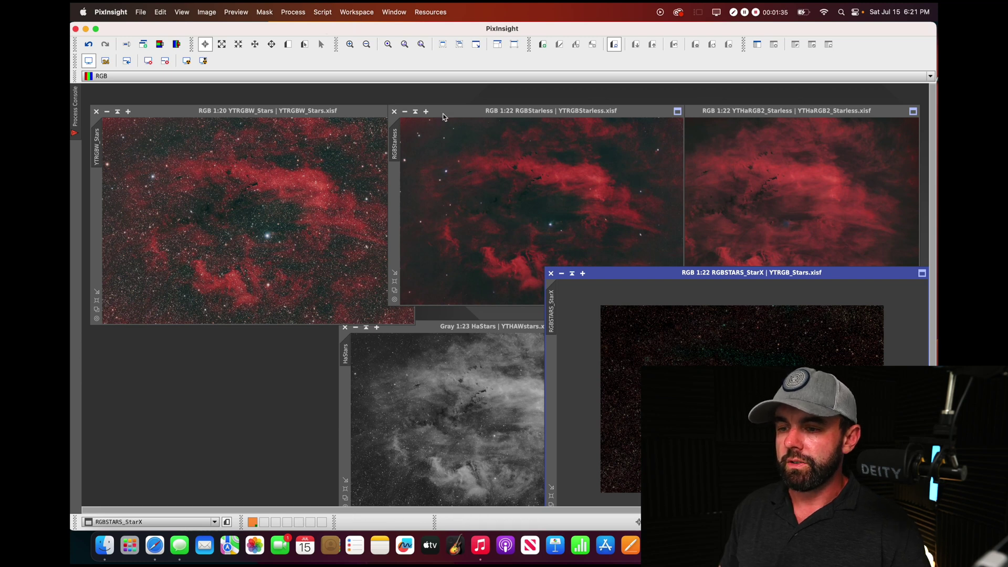
left_click_drag(449, 116, 453, 110)
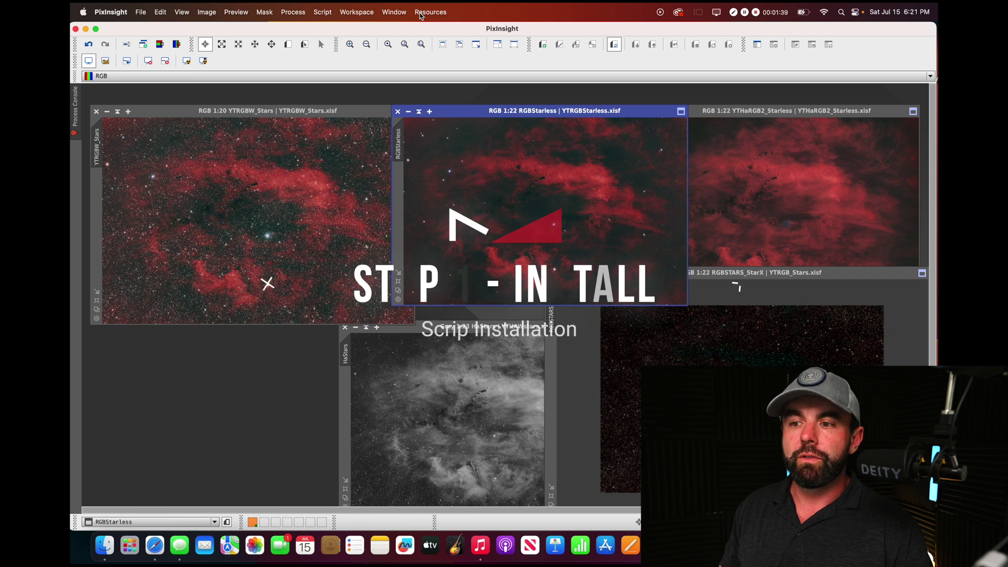
left_click(421, 12)
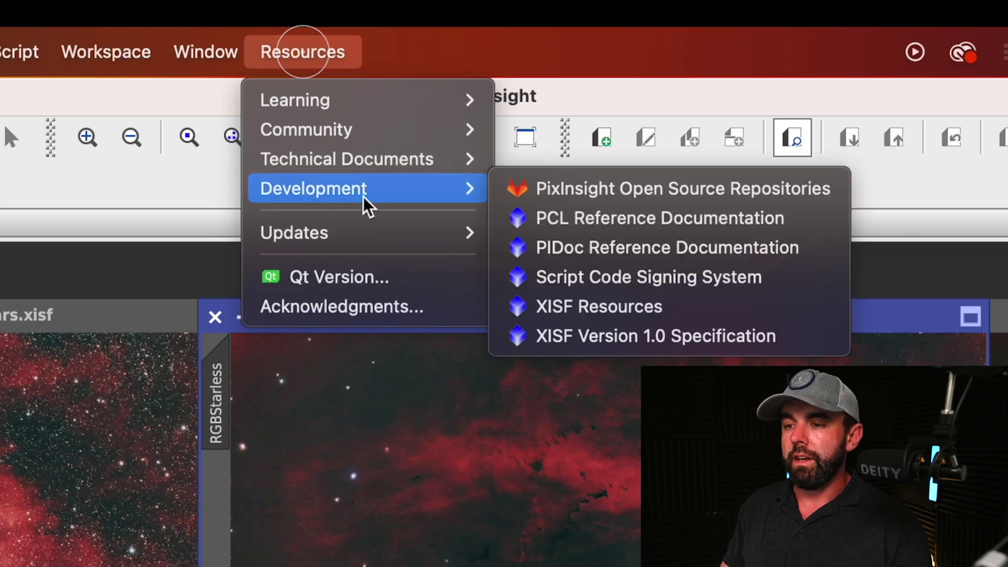
left_click(425, 234)
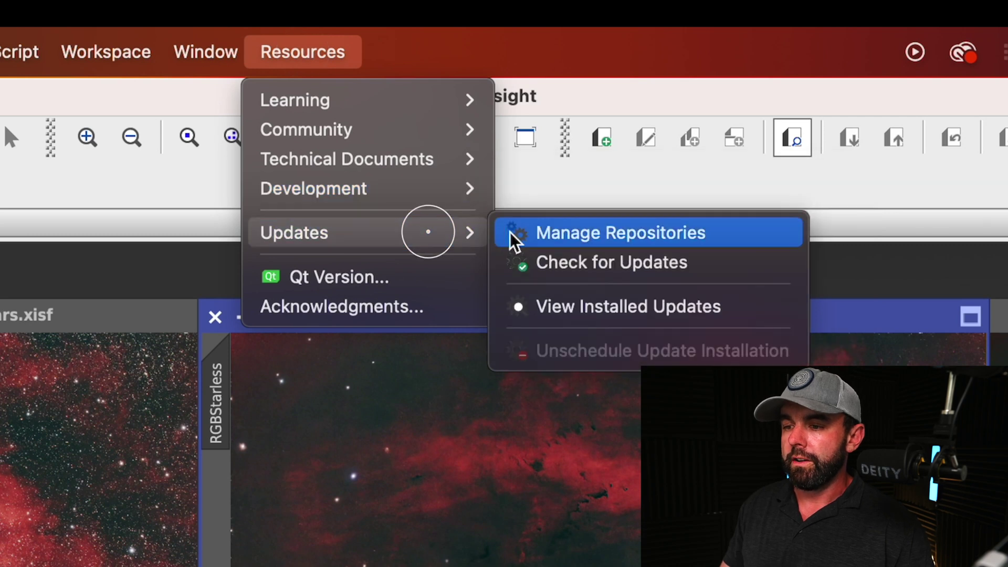
left_click(593, 232)
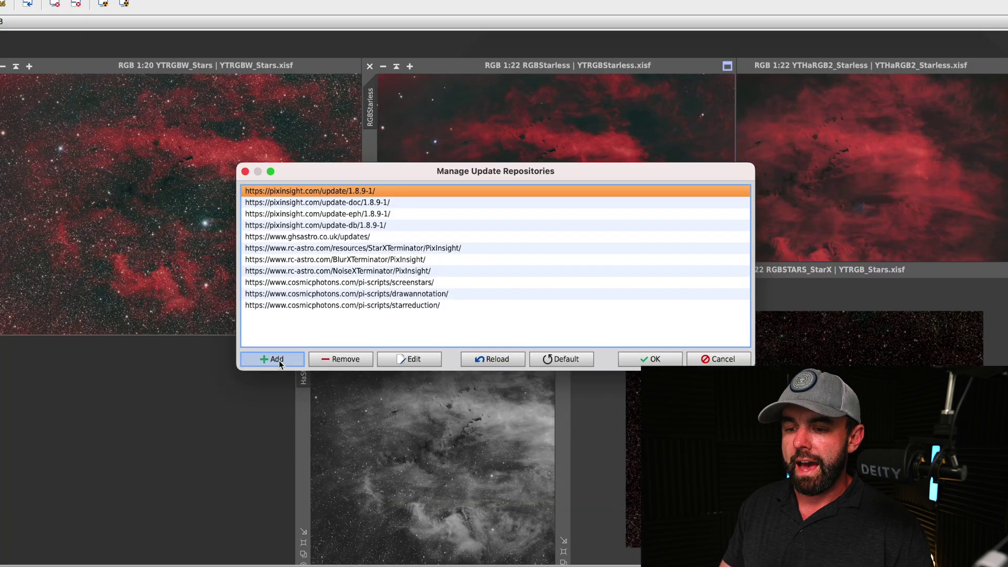
left_click(277, 360)
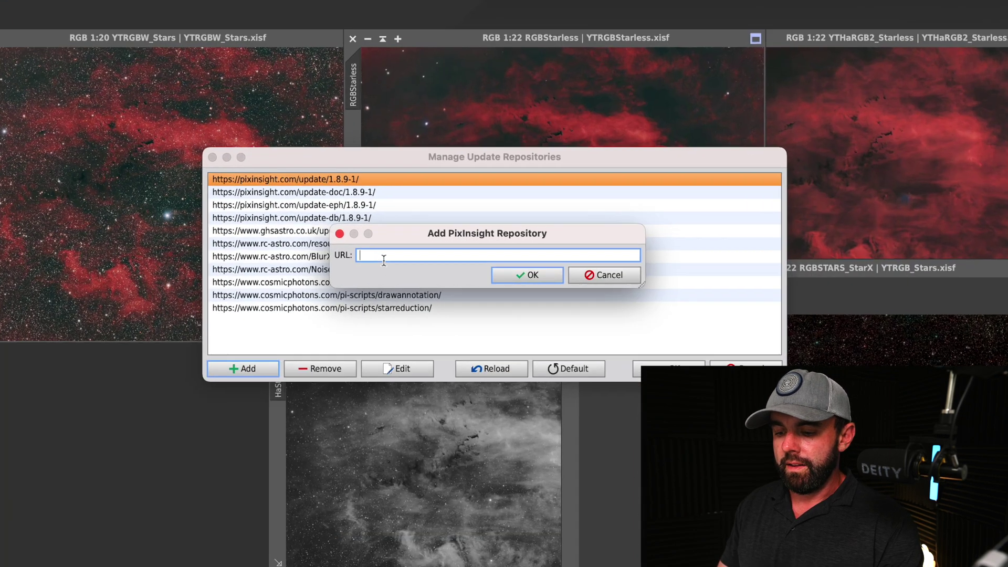
type("https://www.cosmicphotons.com/pi-scripts/starreduction/")
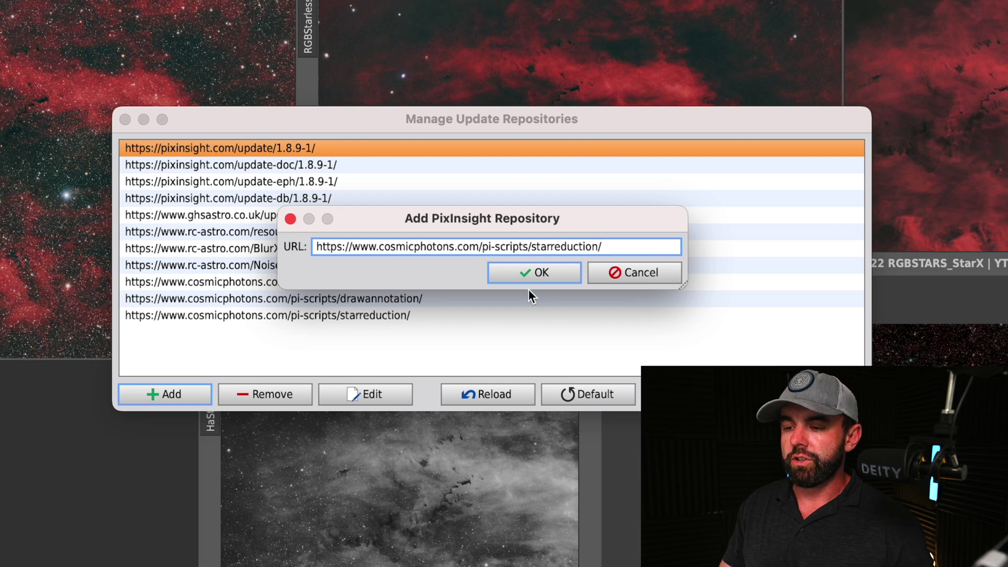
left_click(531, 276)
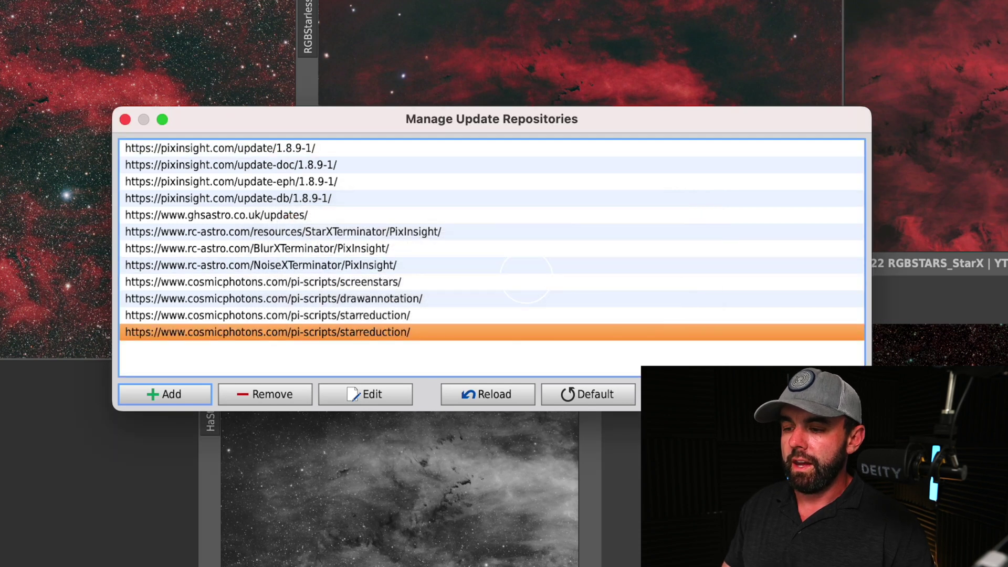
Step: Save the repository list, run Check for Updates, and dismiss the download progress window
left_click(761, 394)
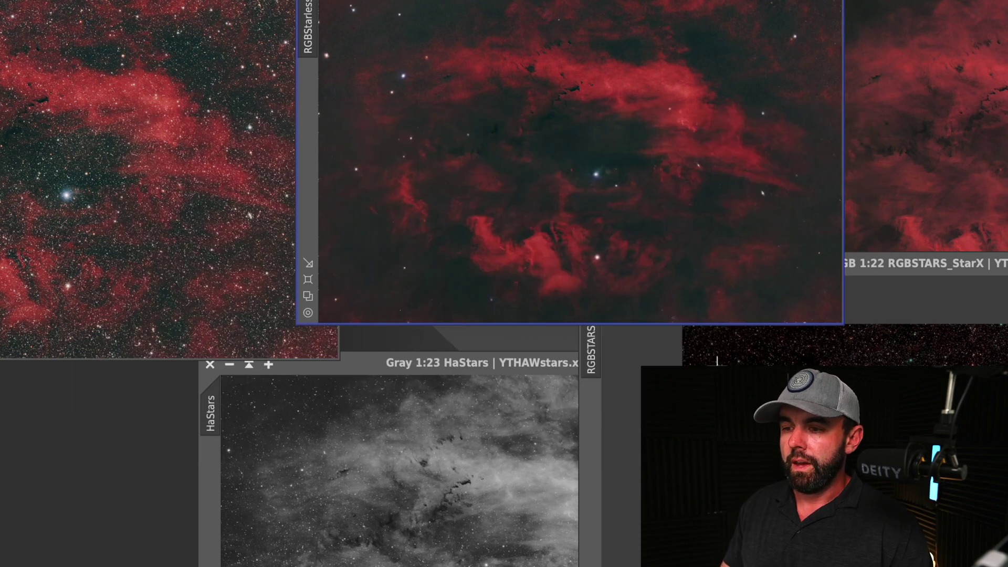
left_click(307, 30)
left_click(372, 30)
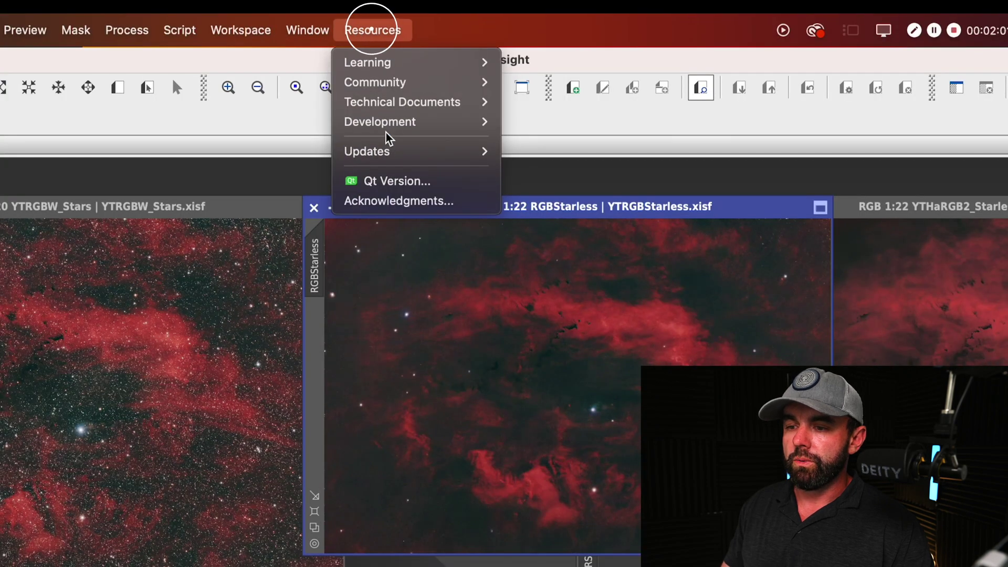
mouse_move(388, 153)
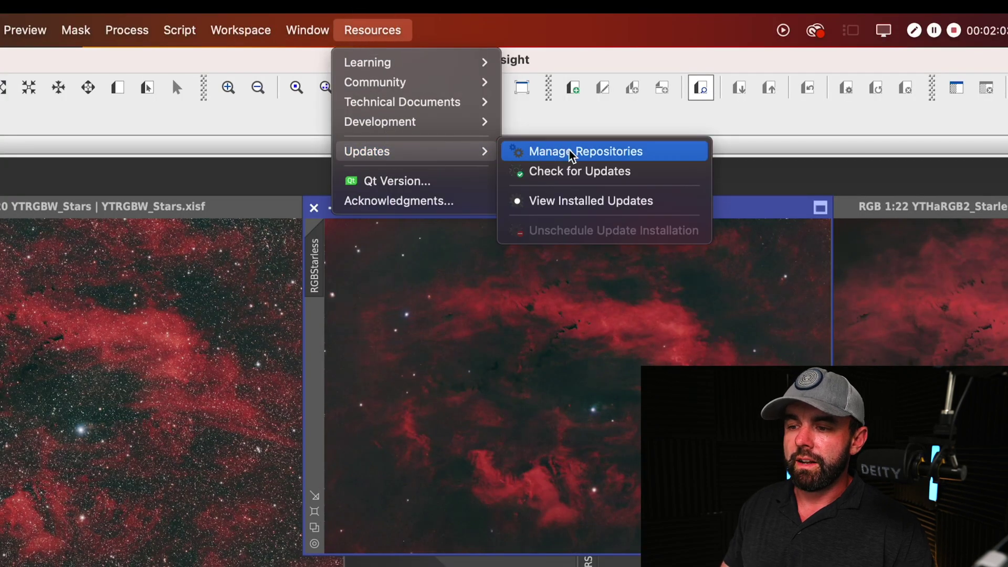
left_click(589, 178)
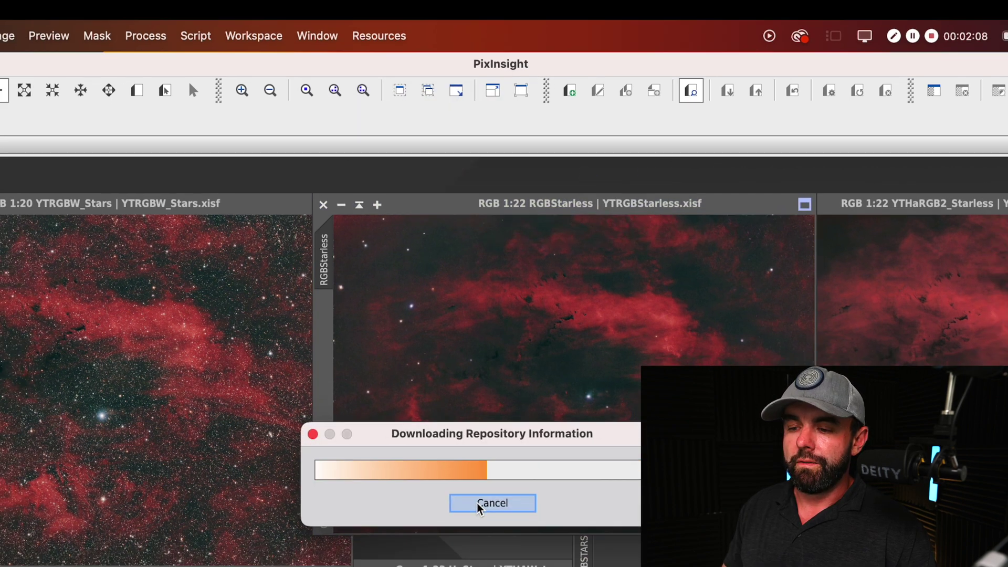
left_click(478, 505)
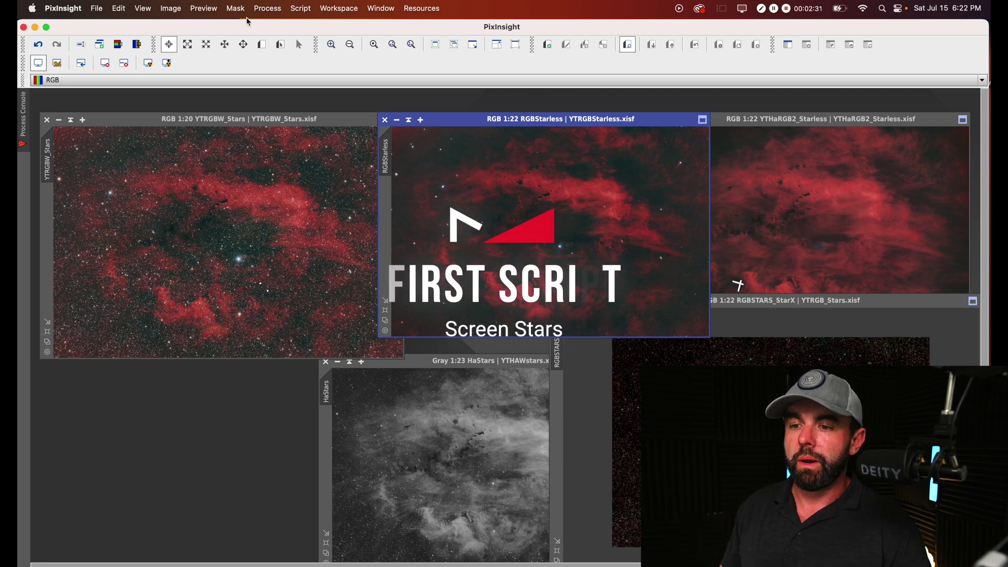
Step: Launch the ScreenStars script from Script > Utilities and move its window up
left_click(300, 9)
left_click(327, 165)
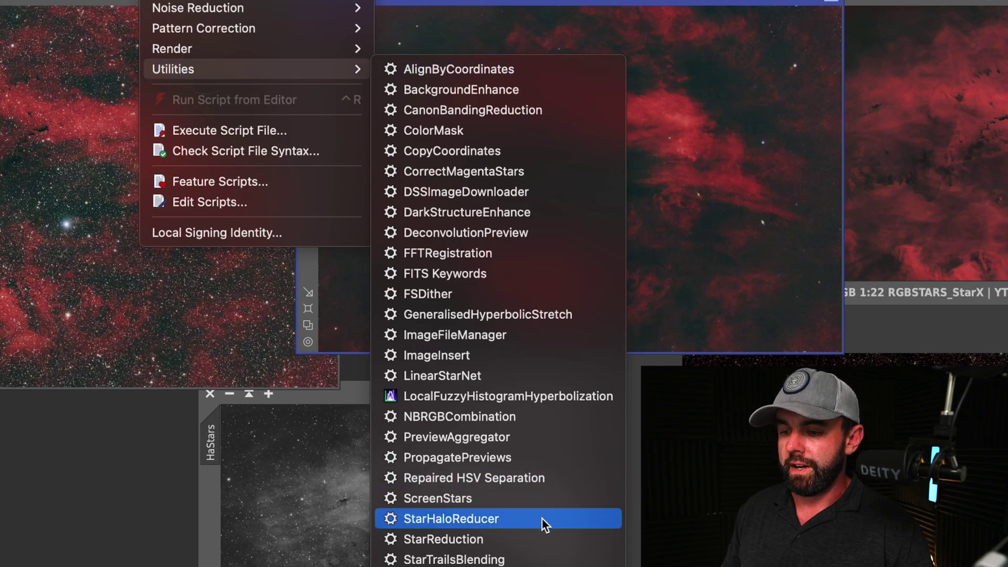
left_click(518, 500)
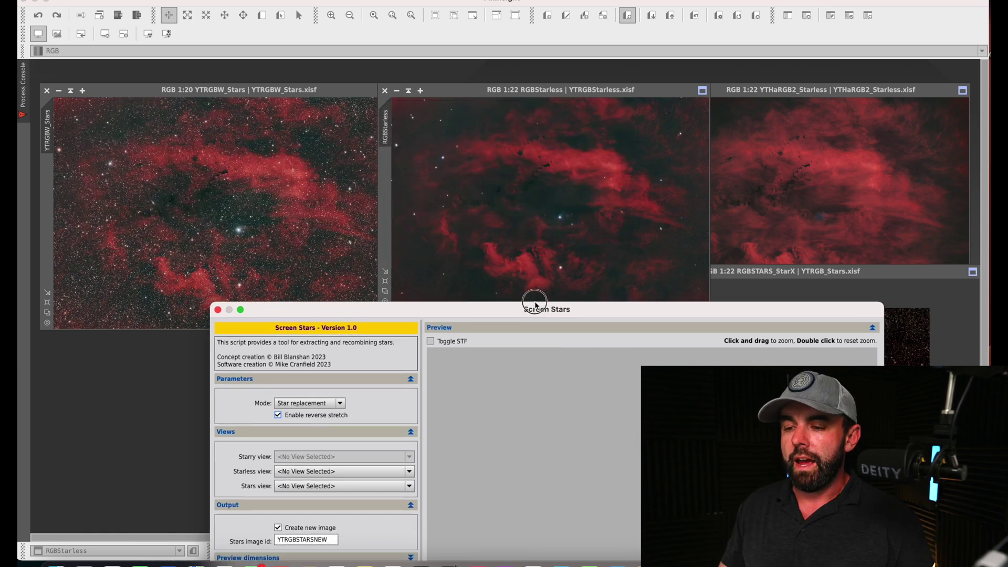
left_click_drag(544, 320, 530, 93)
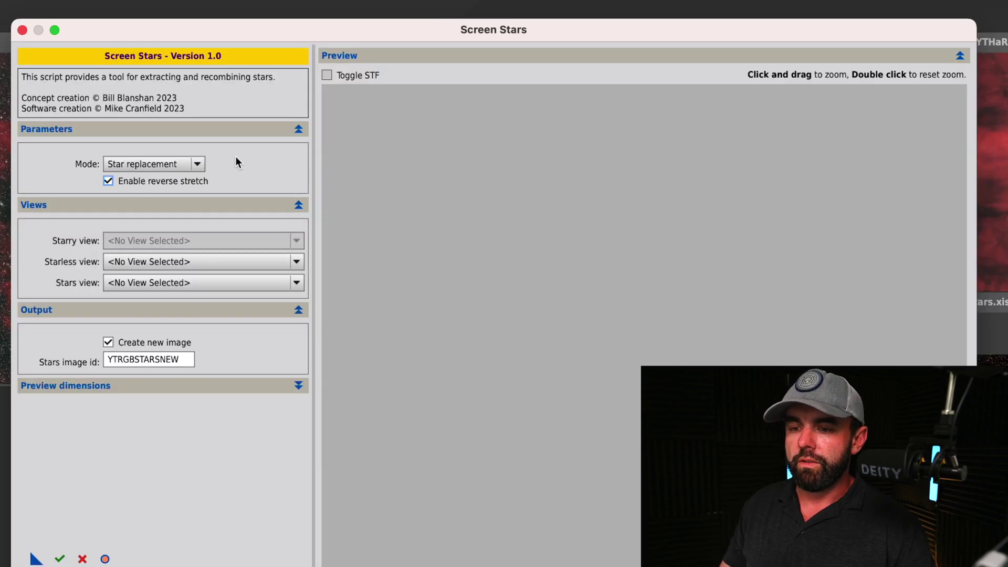
Step: Set Screen Stars to Star removal with starry view YTRGBW_Stars and starless view RGBStarless
left_click(320, 173)
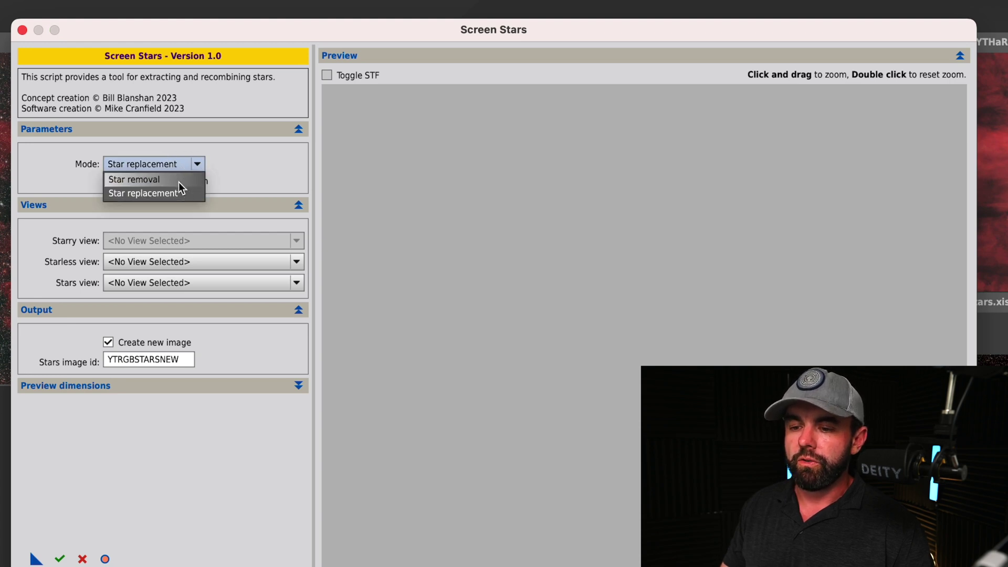
left_click(179, 181)
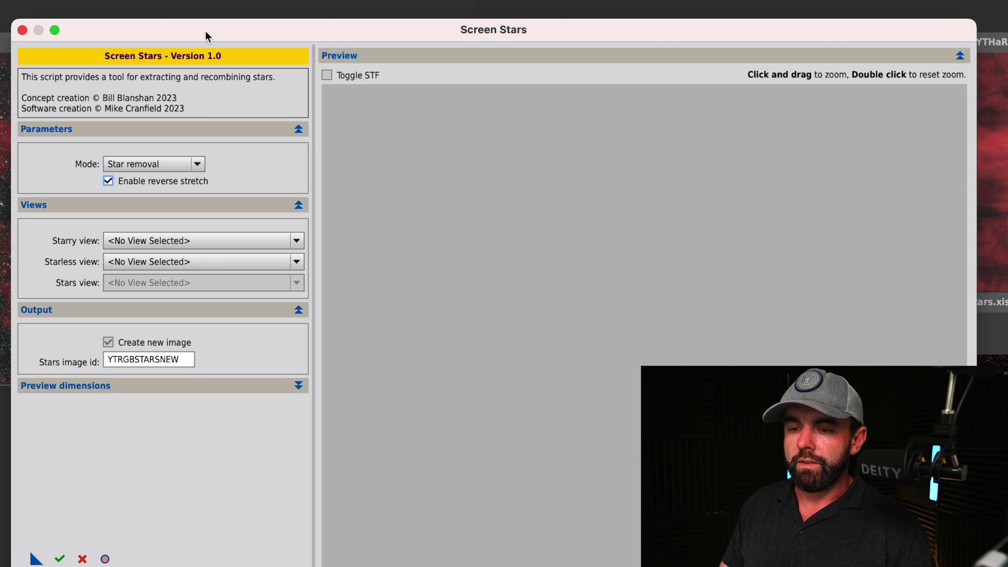
left_click_drag(206, 30, 359, 59)
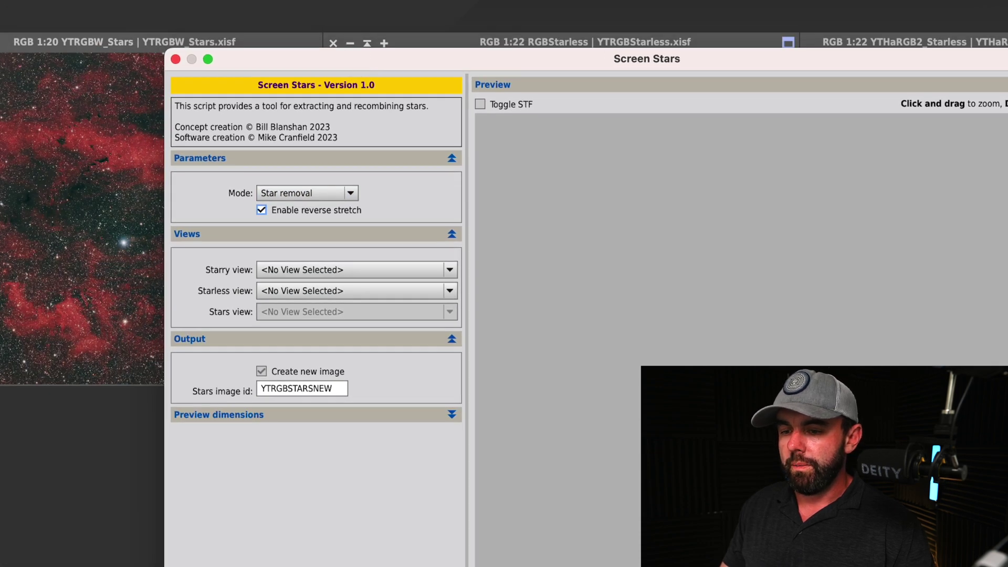
left_click(288, 270)
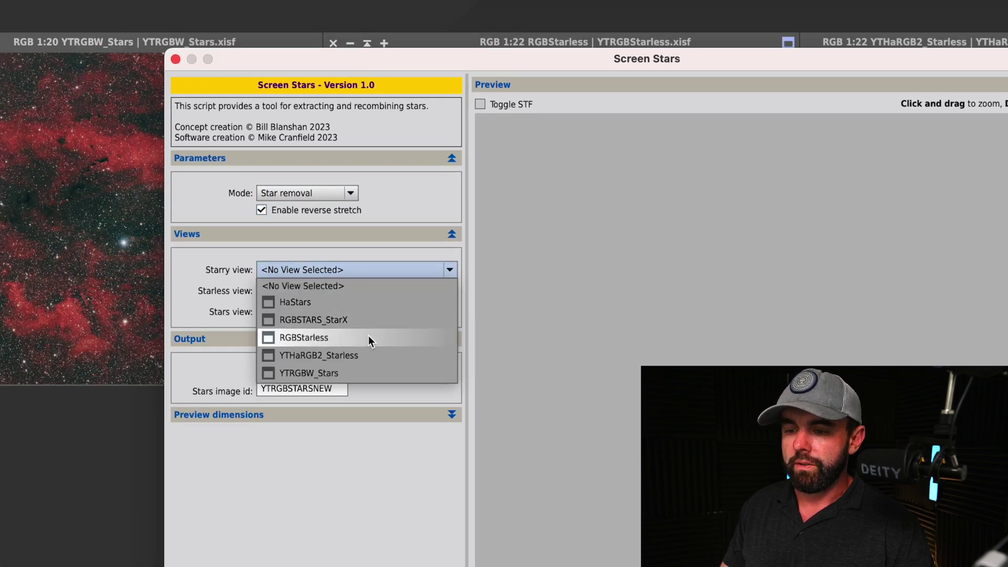
left_click(361, 372)
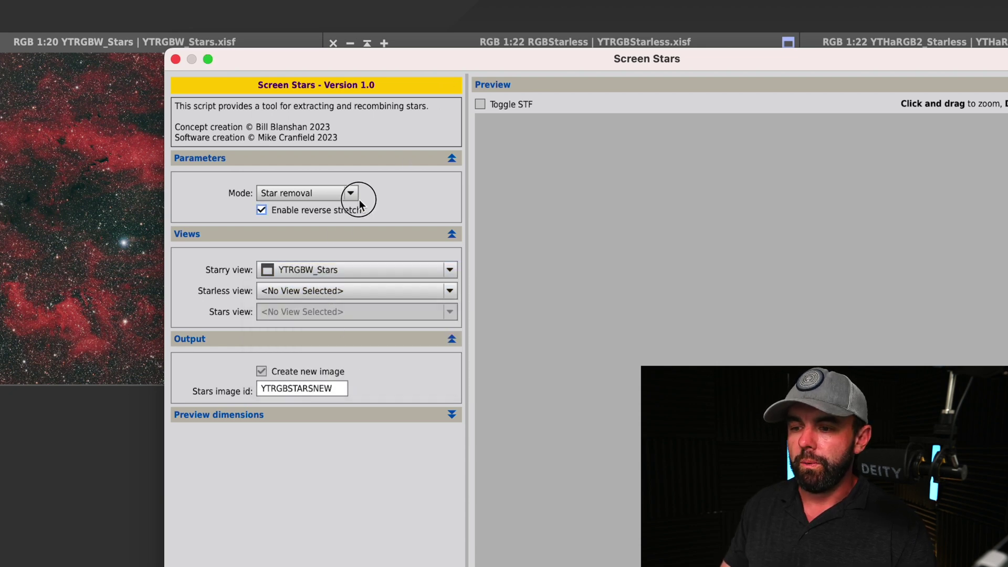
left_click_drag(392, 62, 326, 266)
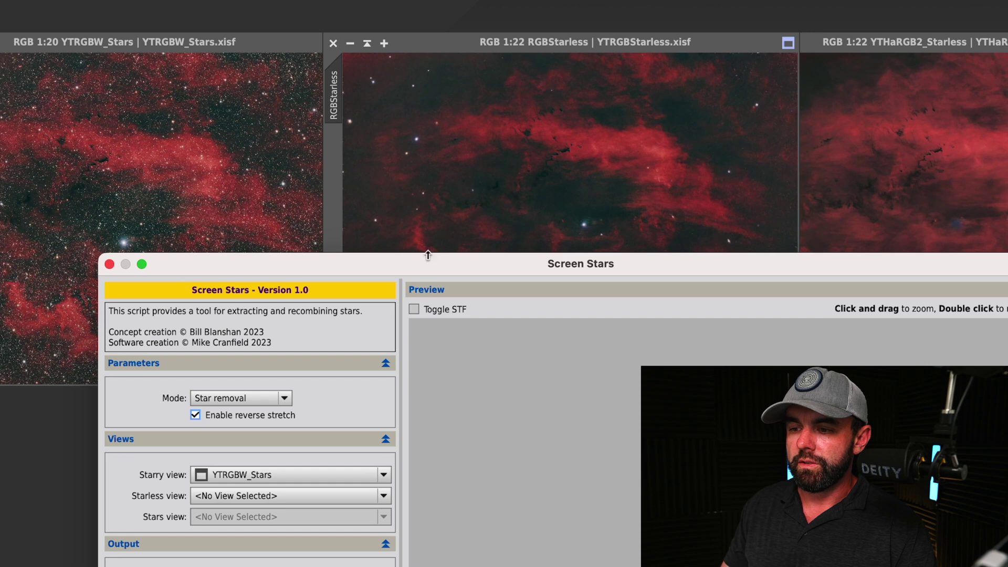
left_click_drag(428, 256, 477, 112)
left_click(328, 343)
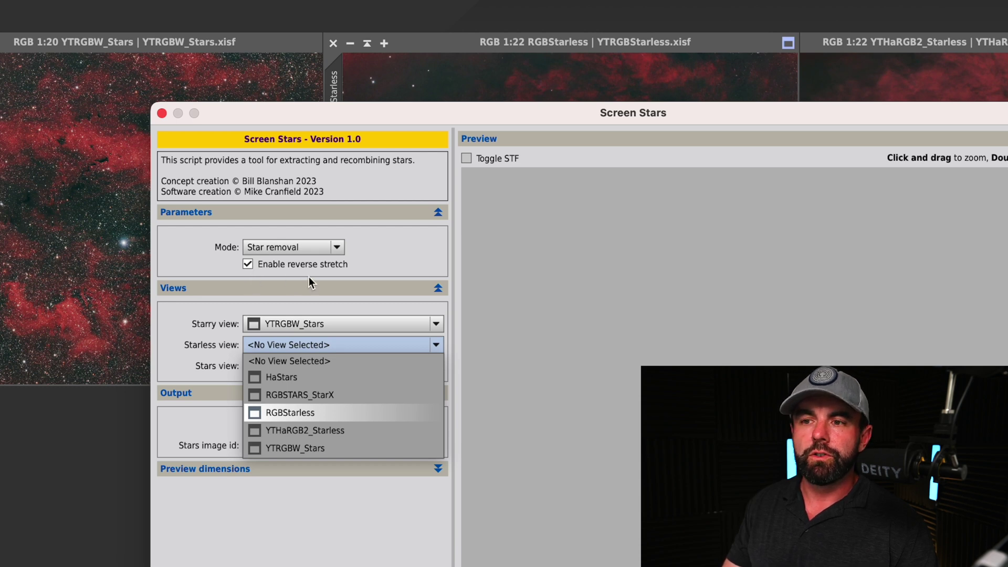
key("Return")
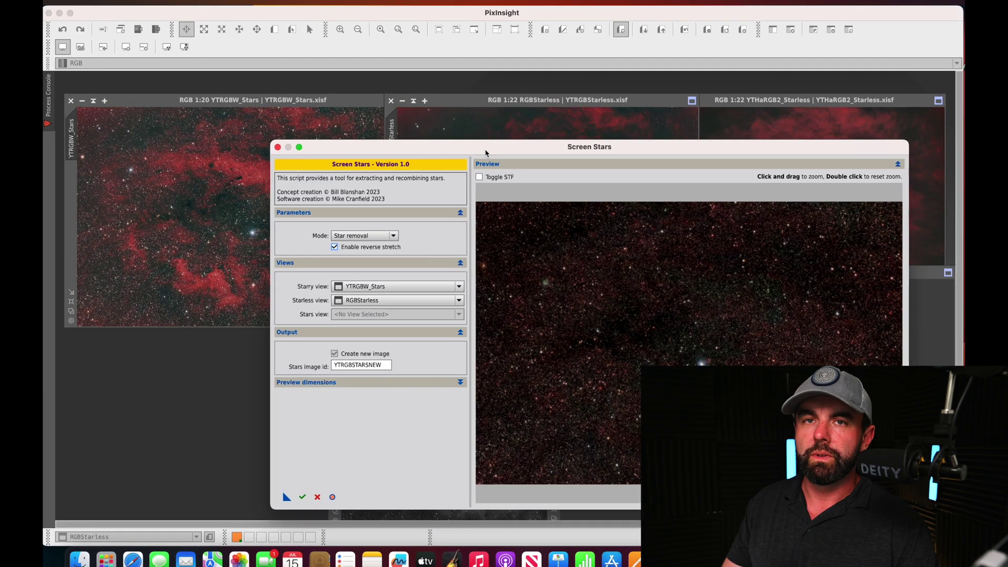
left_click_drag(485, 152, 473, 131)
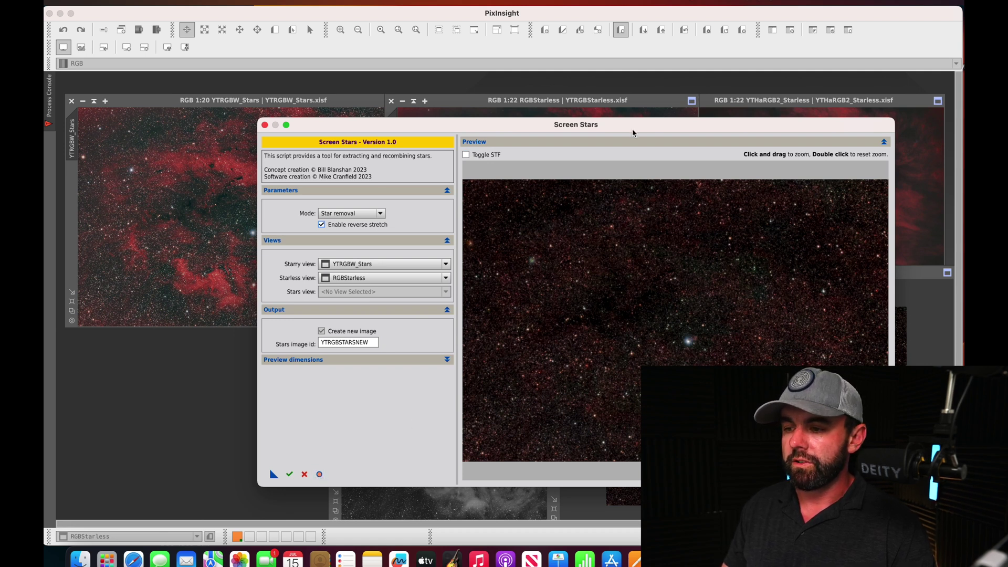
left_click_drag(633, 131, 436, 121)
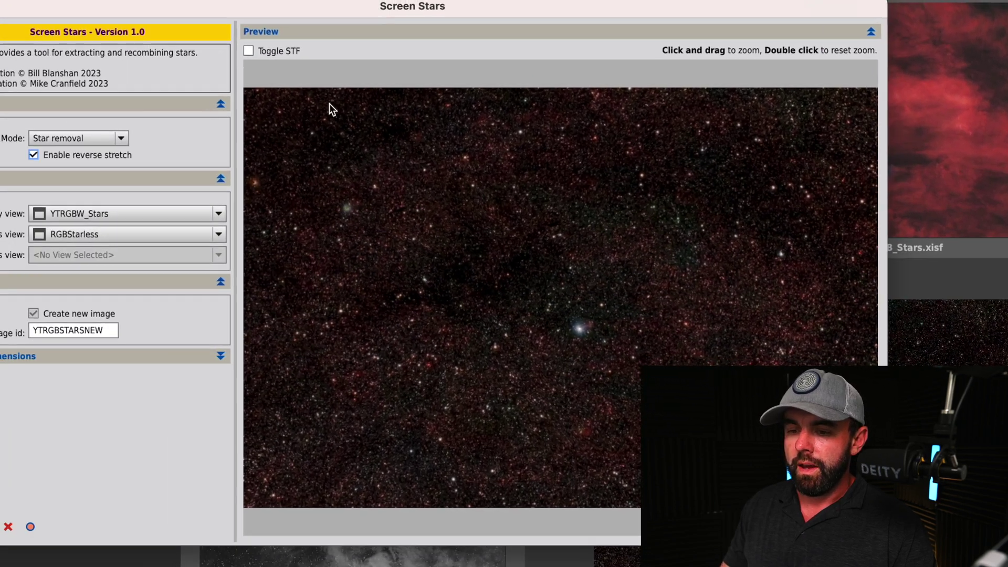
Step: Name the stars output RGBSTARSNEW and execute the star extraction
double_click(68, 330)
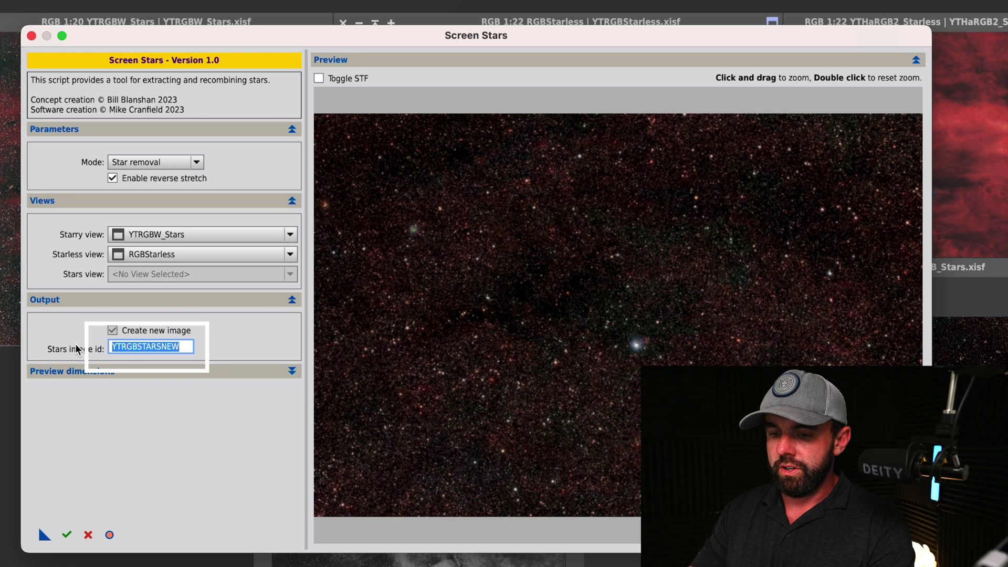
type("RGBSTARSNEW")
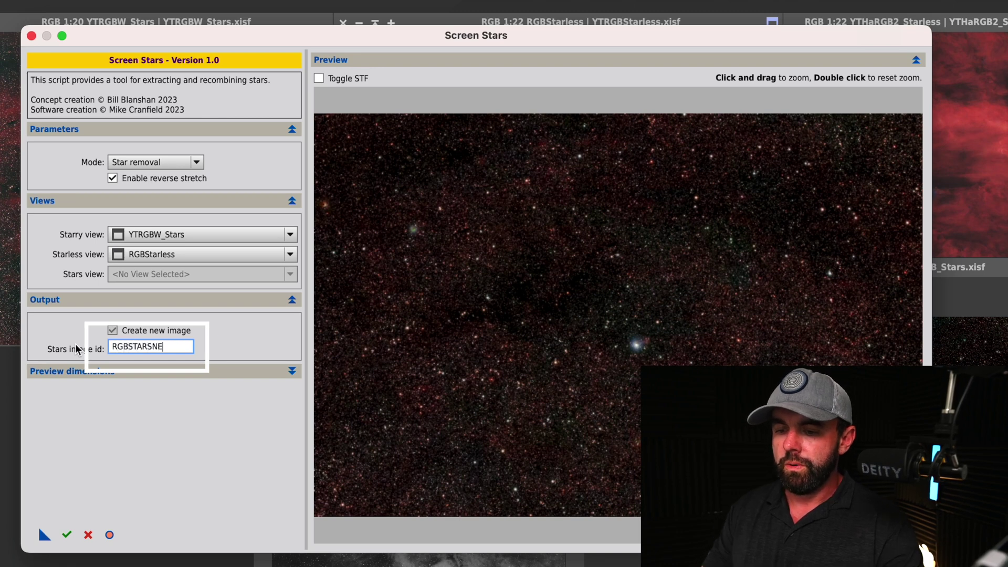
left_click(67, 535)
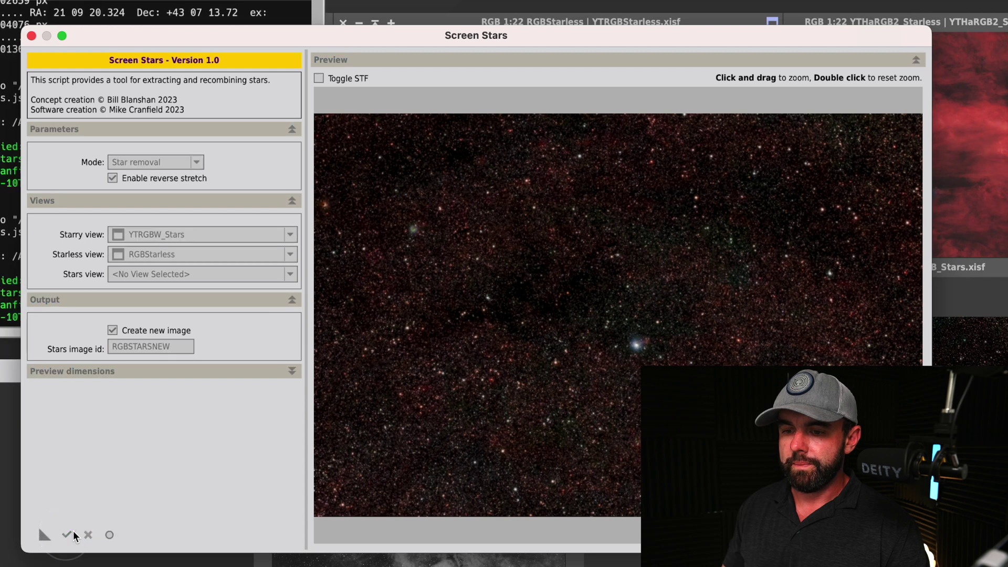
left_click_drag(157, 36, 268, 50)
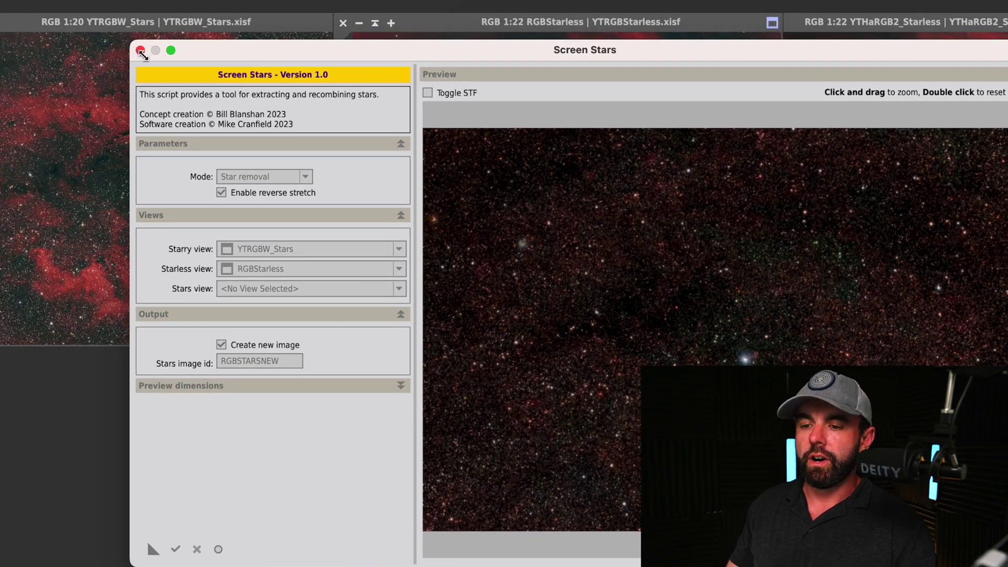
Step: Close Screen Stars, shade RGBSTARS_StarX, and place YTHaRGB2_Starless beside RGBSTARSNEW
left_click(141, 51)
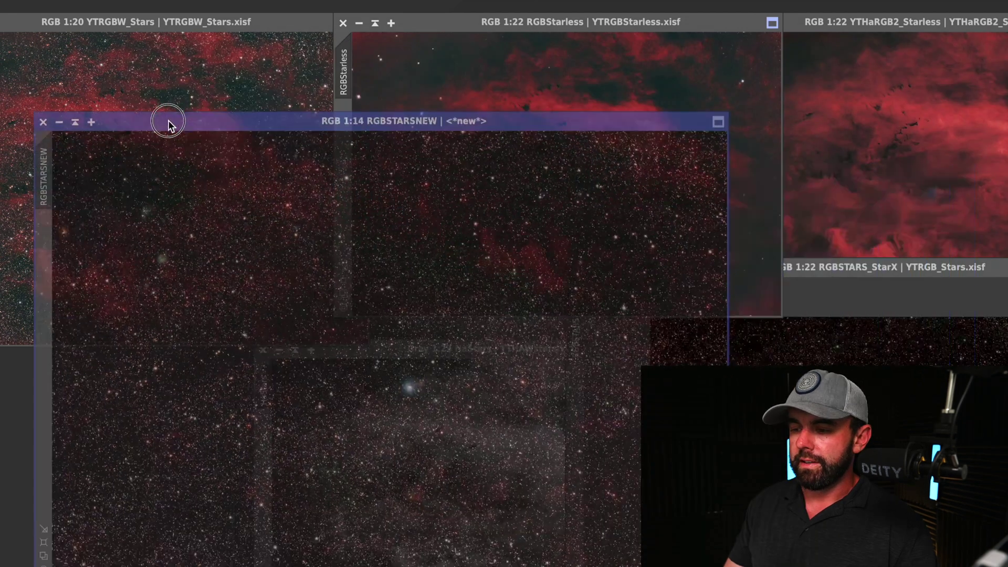
left_click(907, 284)
left_click_drag(901, 255, 861, 156)
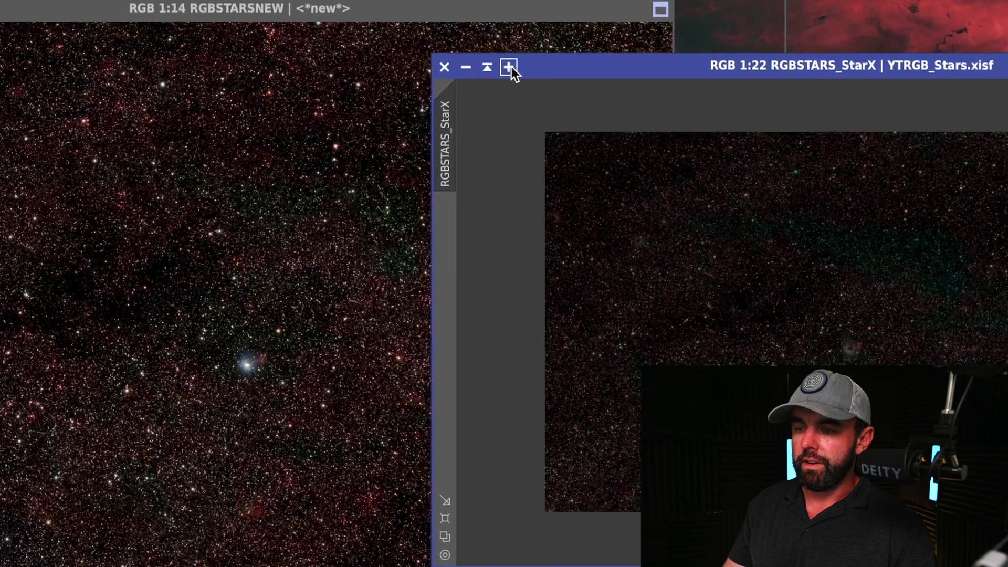
left_click(560, 152)
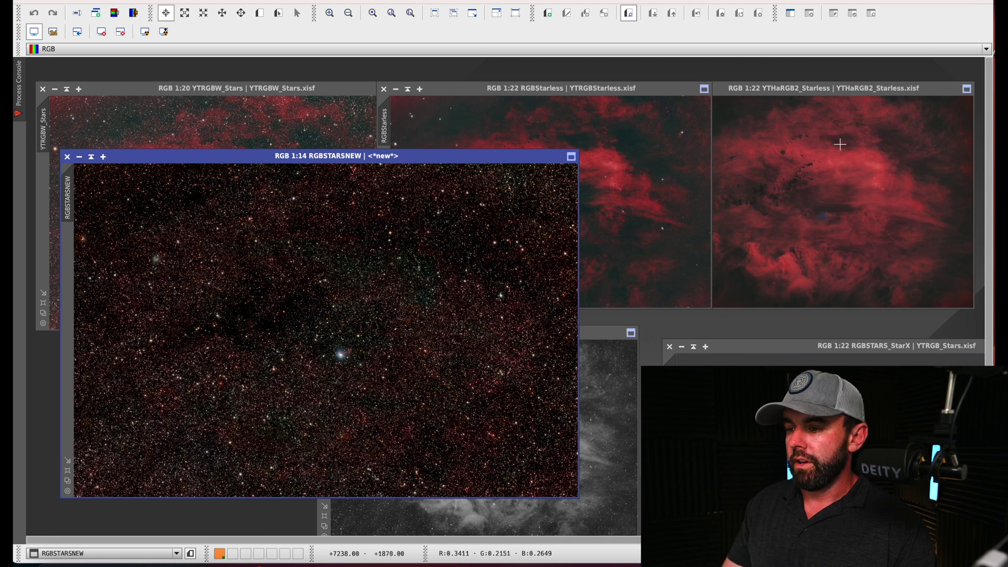
left_click_drag(834, 88, 781, 156)
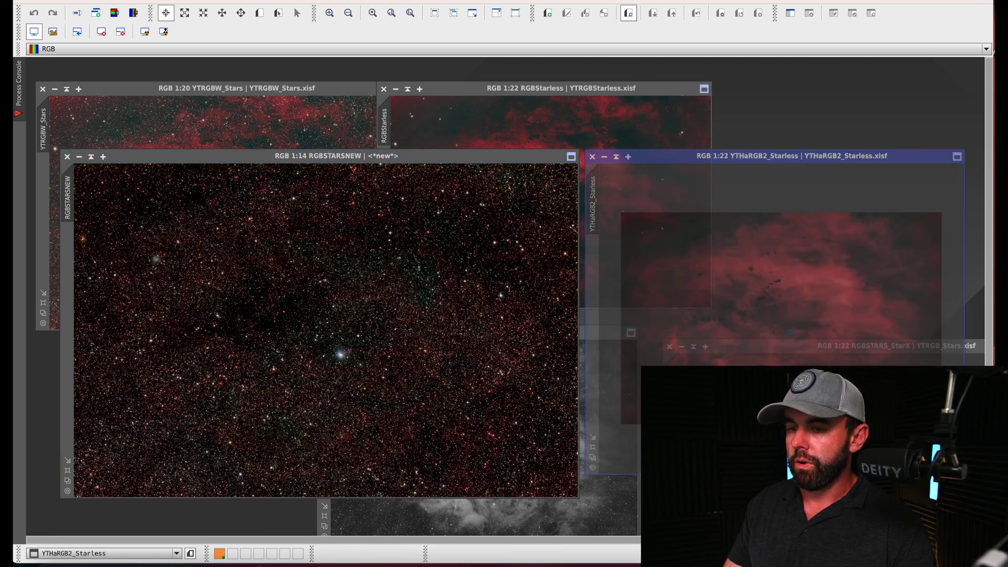
left_click(263, 1)
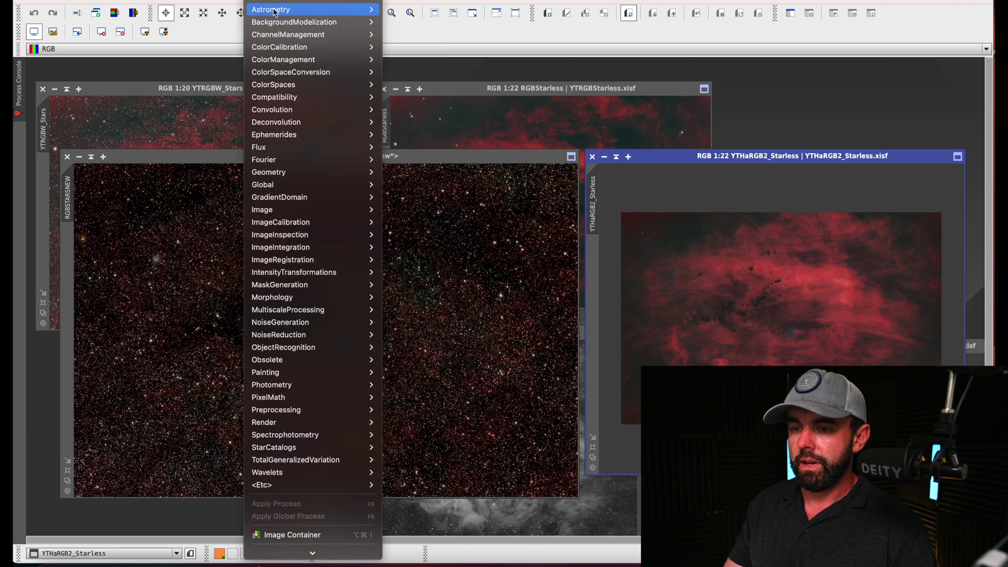
Step: Launch ScreenStars again and switch its mode to Star replacement
mouse_move(297, 1)
mouse_move(322, 136)
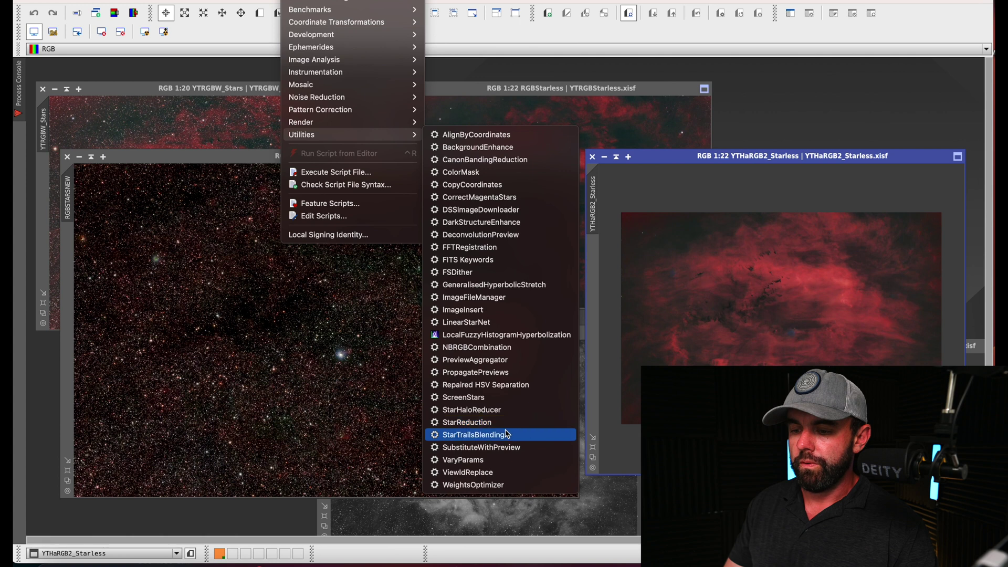
left_click(498, 398)
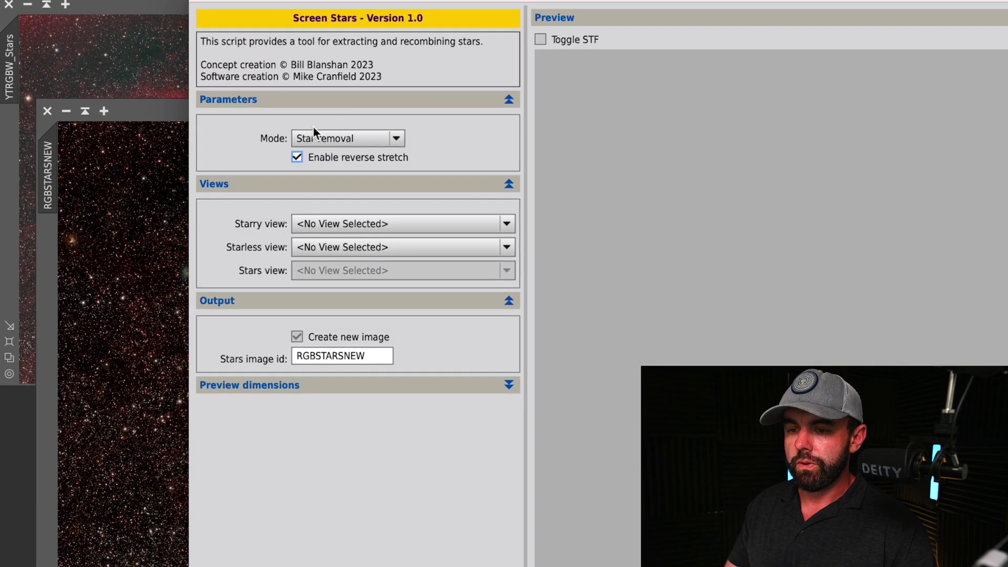
left_click(315, 139)
left_click(332, 181)
left_click(339, 138)
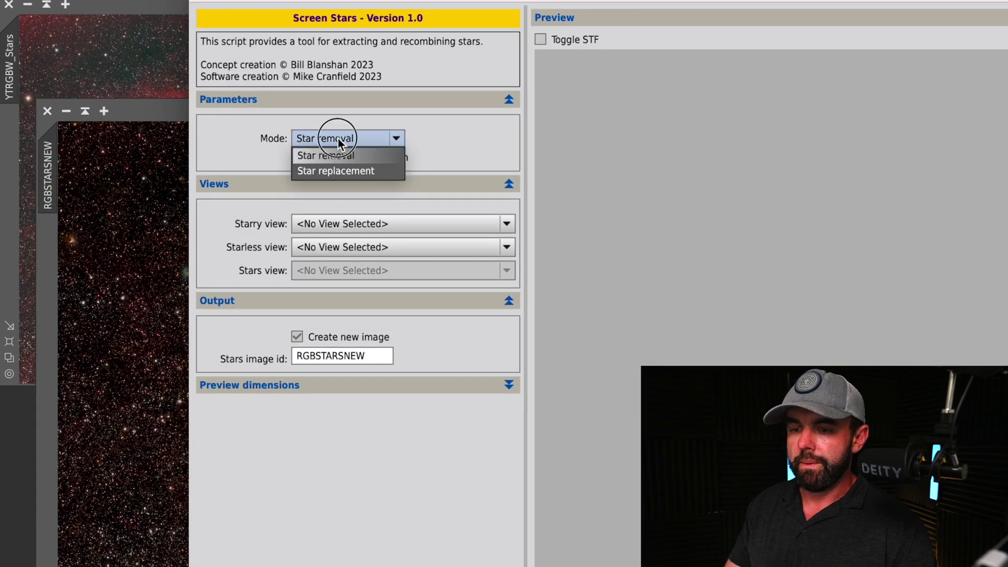
left_click(336, 169)
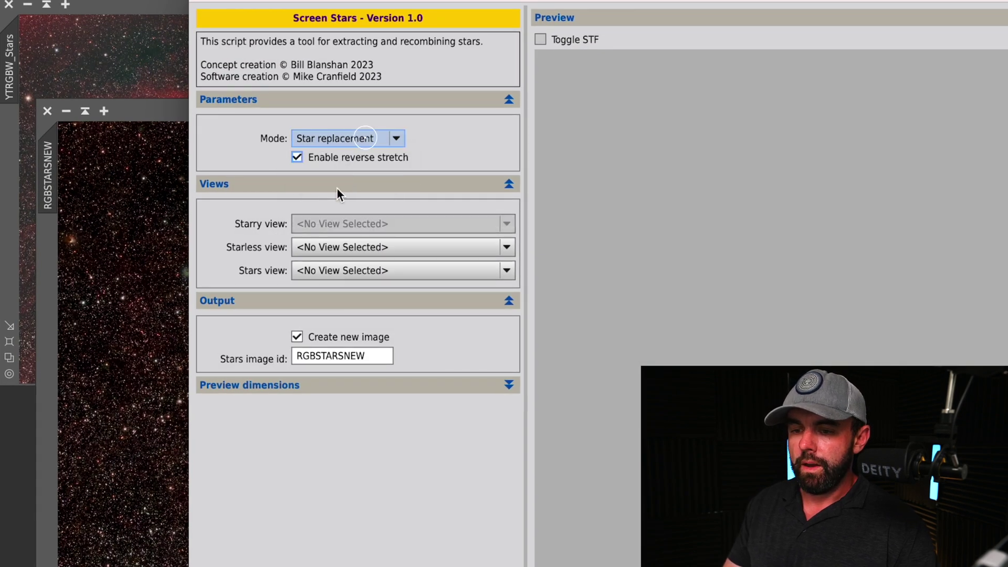
Step: Recombine starless view YTHaRGB2_Starless with stars view RGBSTARSNEW and execute
left_click(321, 248)
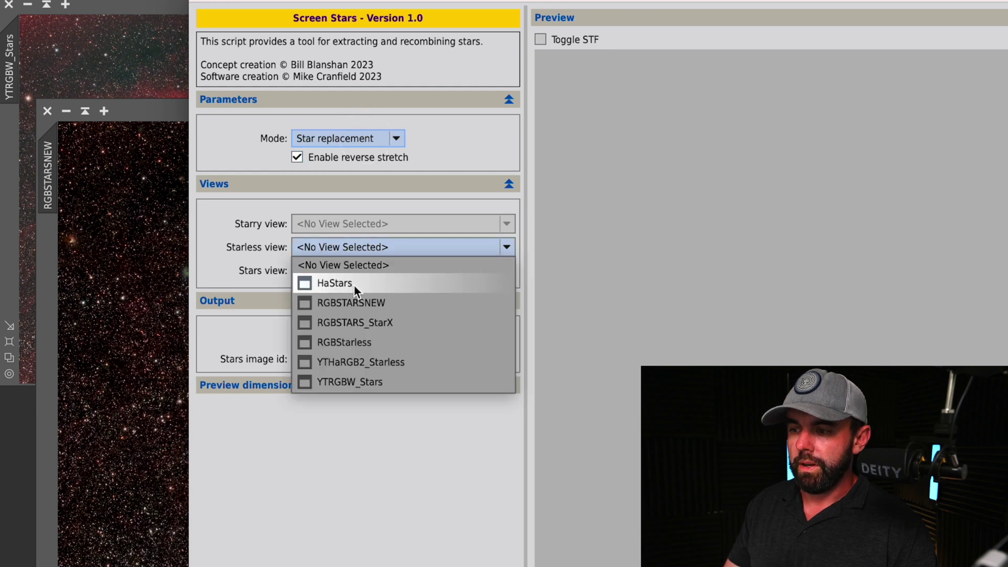
key("Escape")
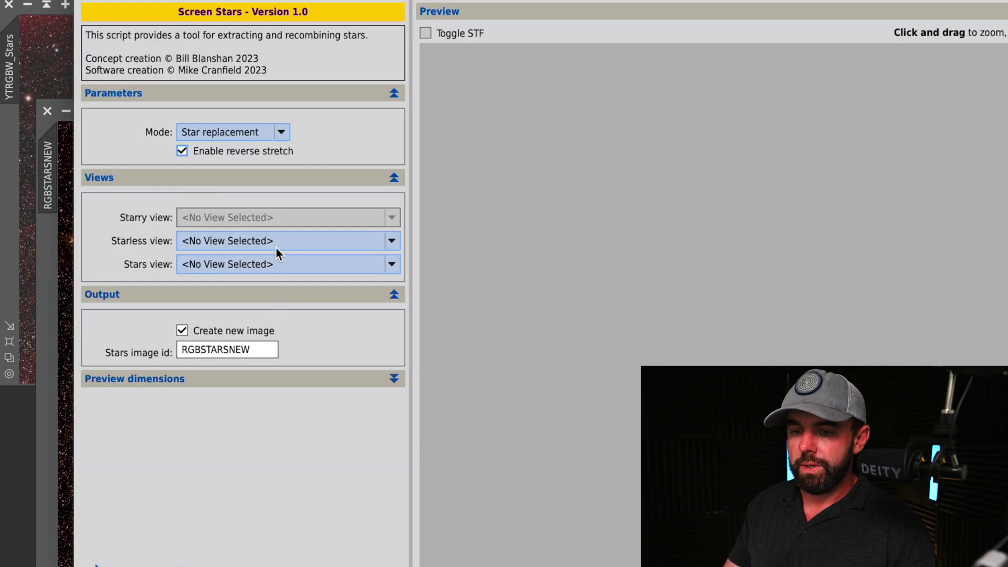
left_click(275, 247)
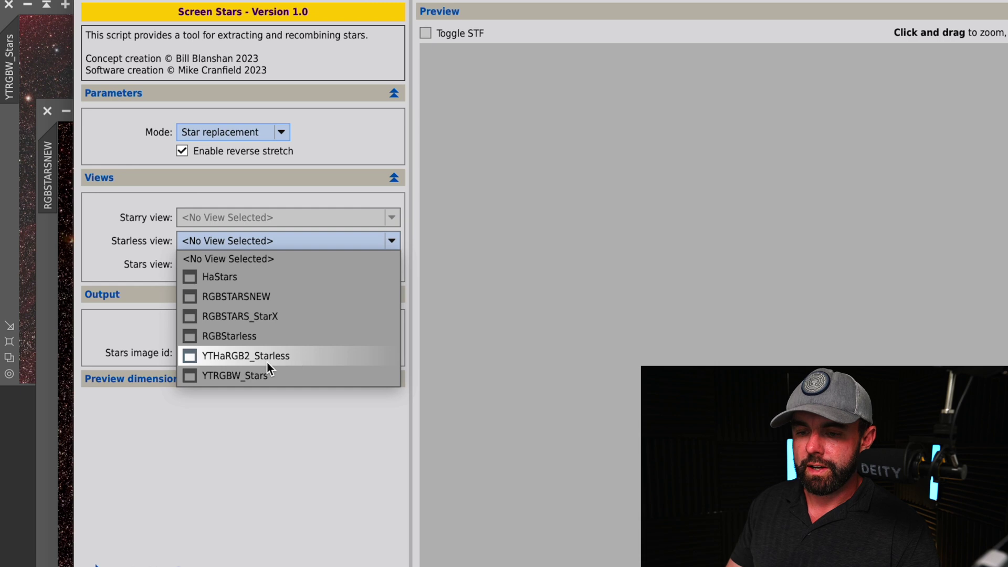
left_click(298, 354)
left_click(272, 263)
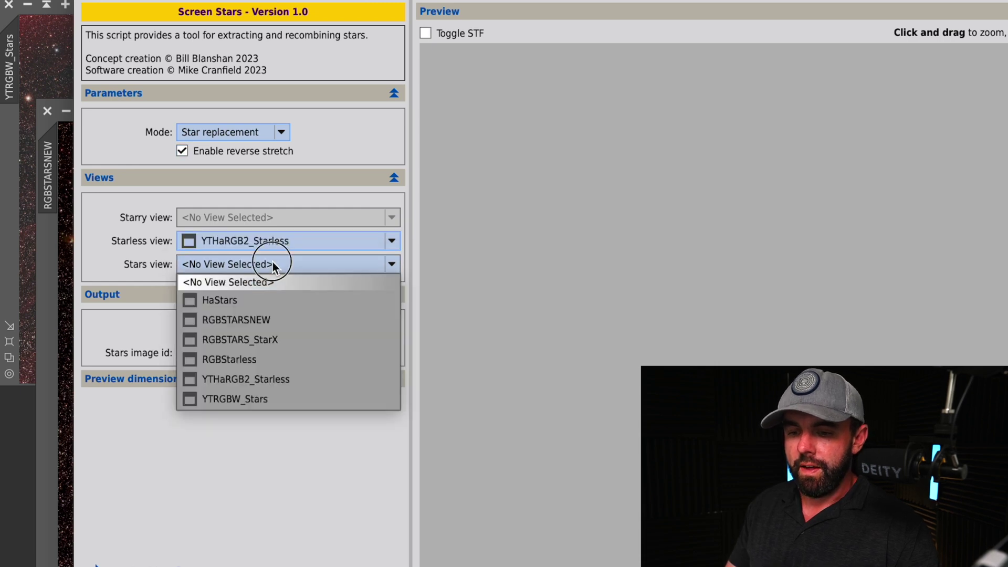
left_click(295, 321)
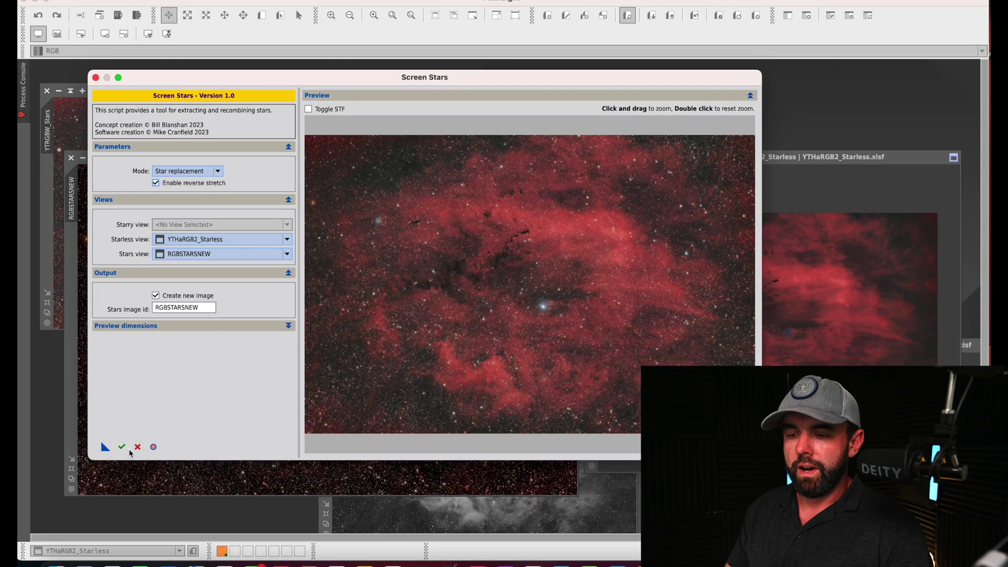
left_click(121, 447)
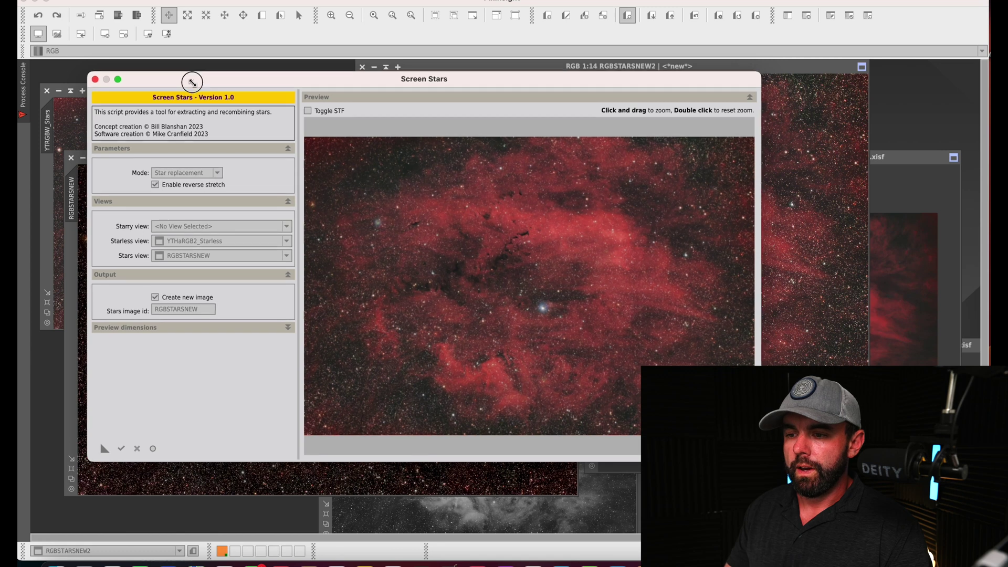
Step: Move the Screen Stars dialog down and bring the RGBSTARSNEW2 result to the front
left_click_drag(192, 80, 218, 437)
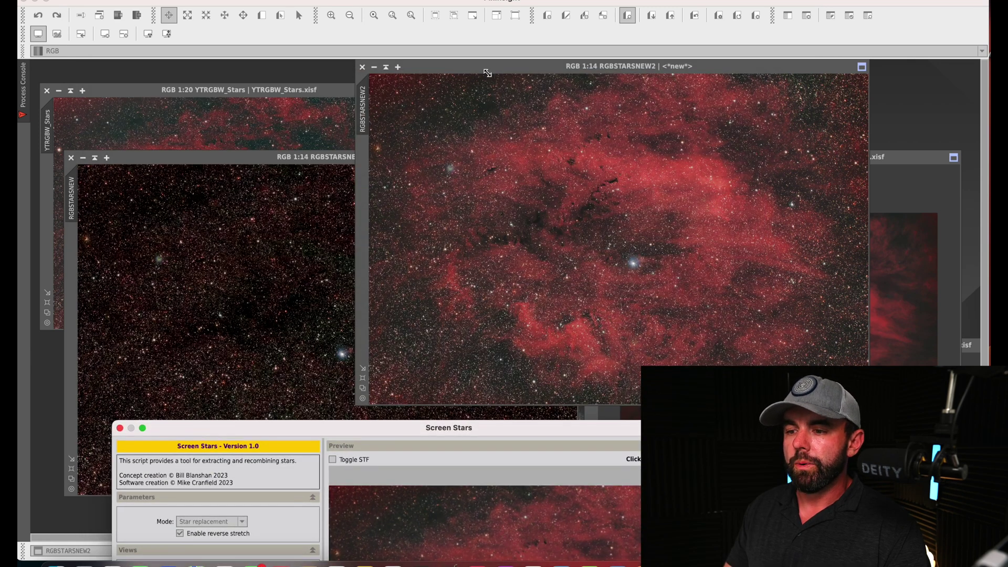
left_click(587, 179)
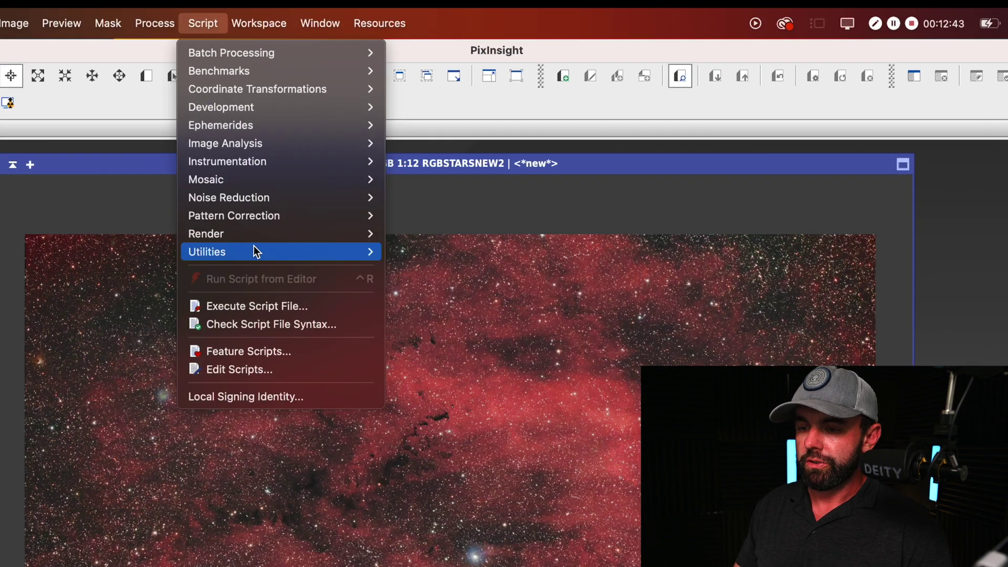
Step: Open the StarReduction script and set RGBSTARSNEW2 as its target view
left_click(338, 134)
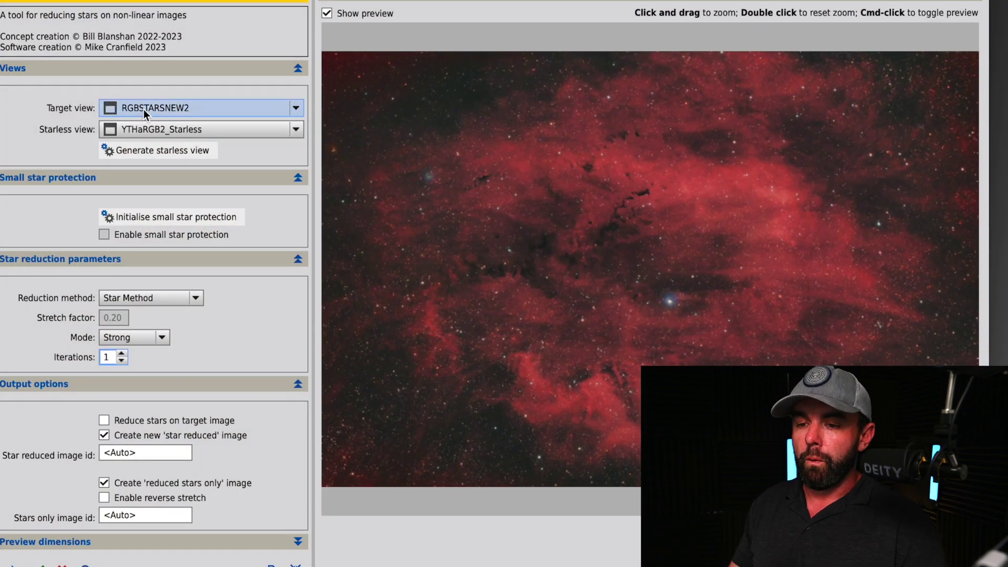
left_click(145, 110)
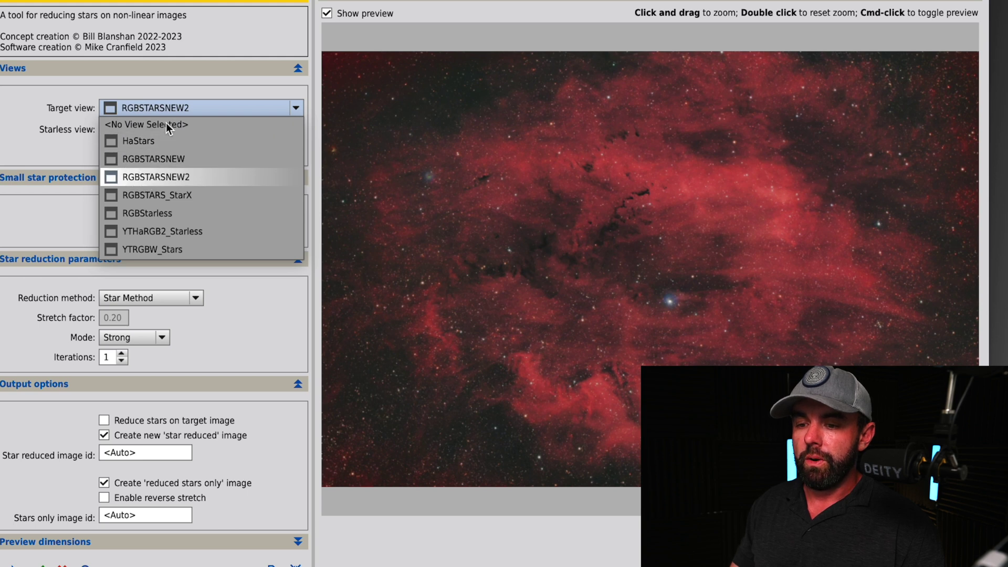
left_click(185, 87)
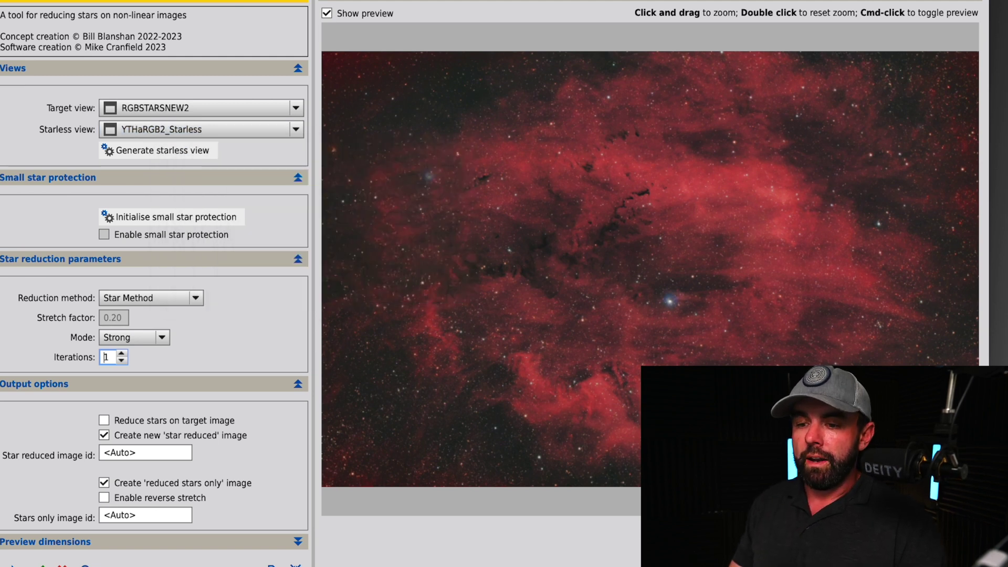
Step: Initialise small star protection so it is enabled for the Strong Star Method reduction
left_click(111, 220)
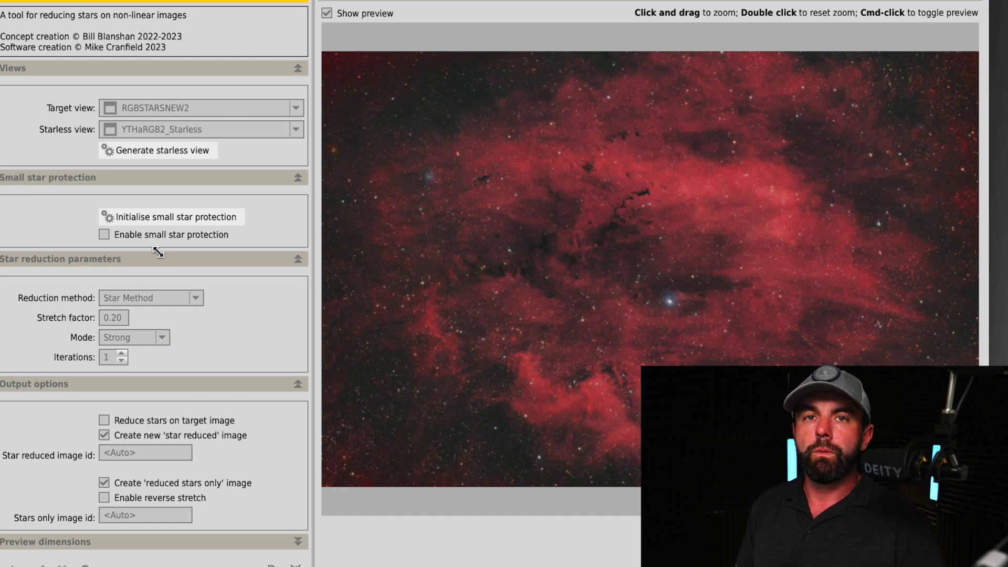
left_click(106, 215)
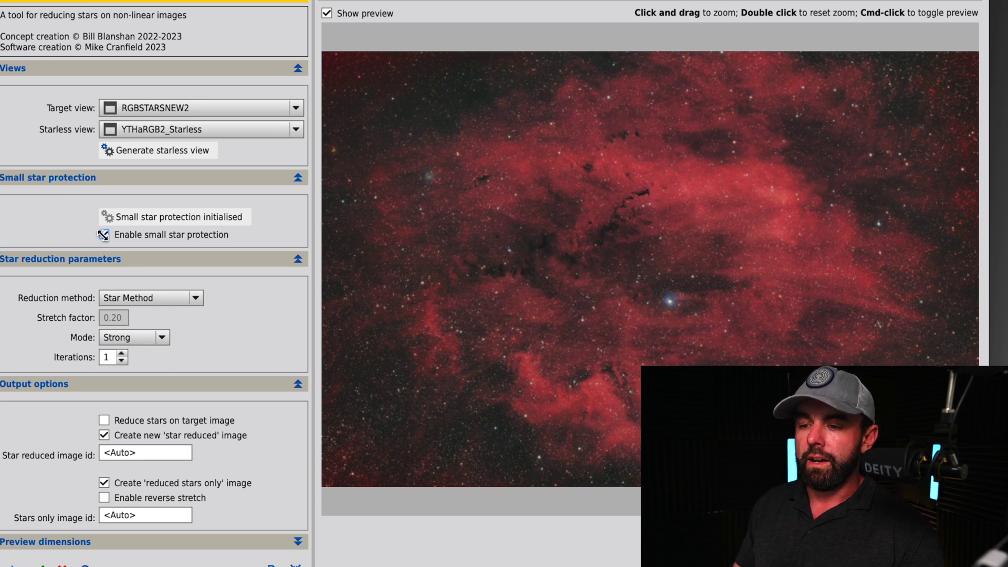
Step: Zoom the preview into a star patch, compare with and without small star protection, leaving it disabled
left_click_drag(446, 82, 589, 167)
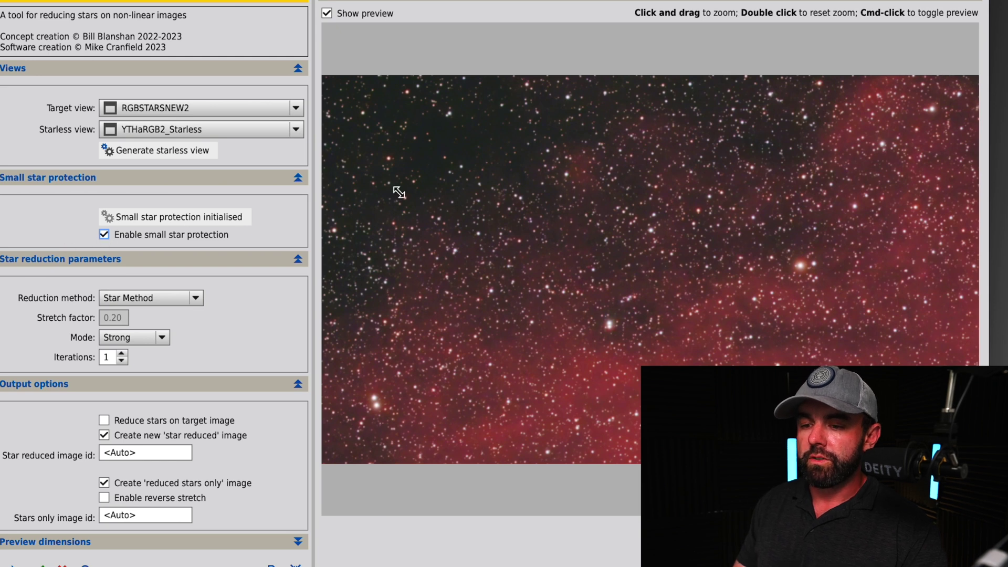
left_click(105, 235)
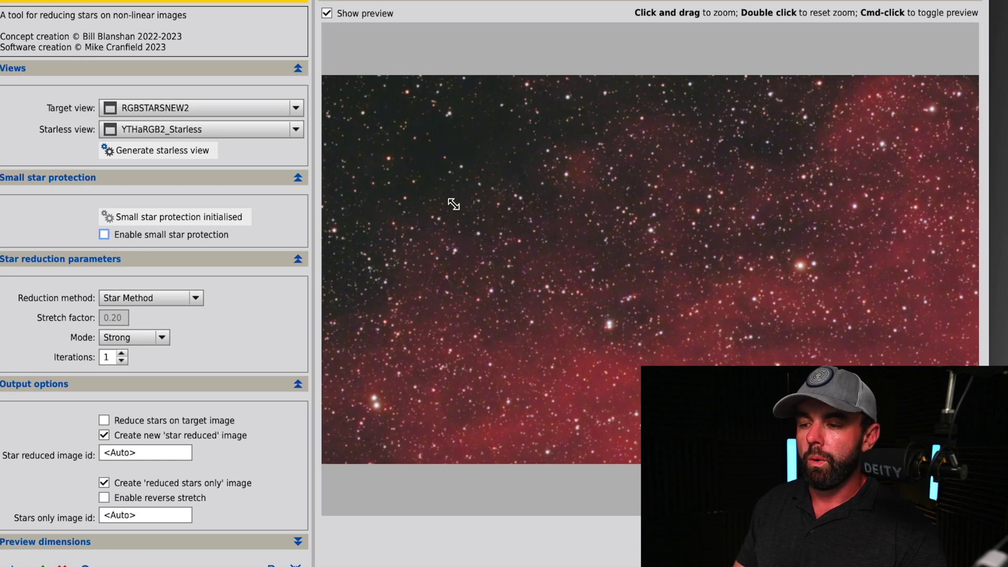
left_click(104, 235)
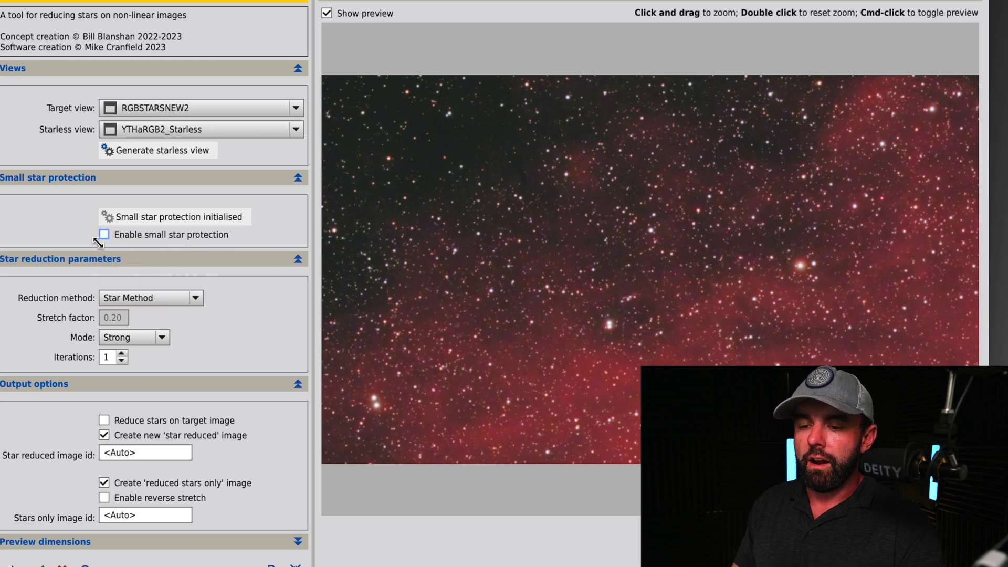
left_click(149, 299)
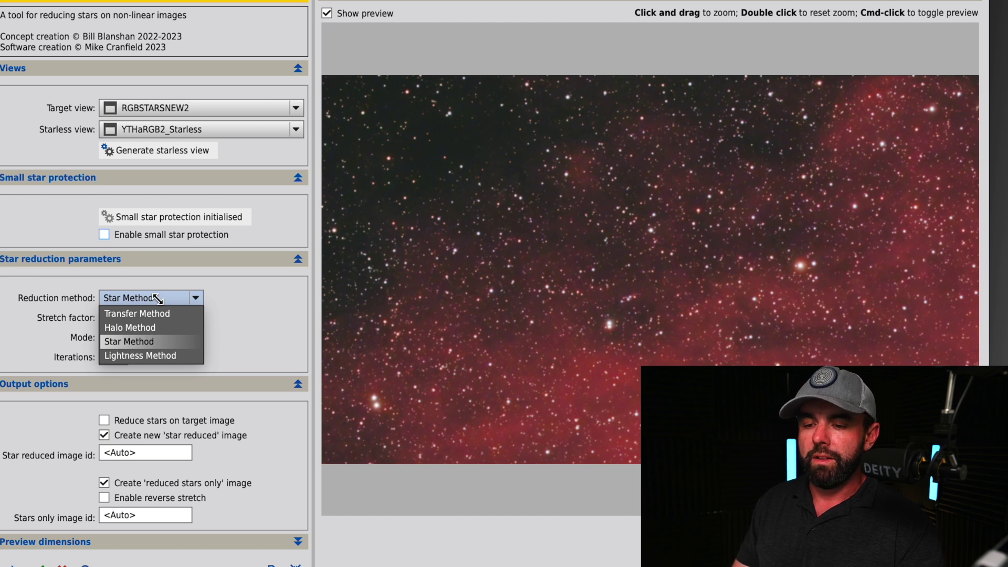
Step: Keep Star Method and compare Strong, Moderate and Soft modes, settling on Soft
left_click(152, 341)
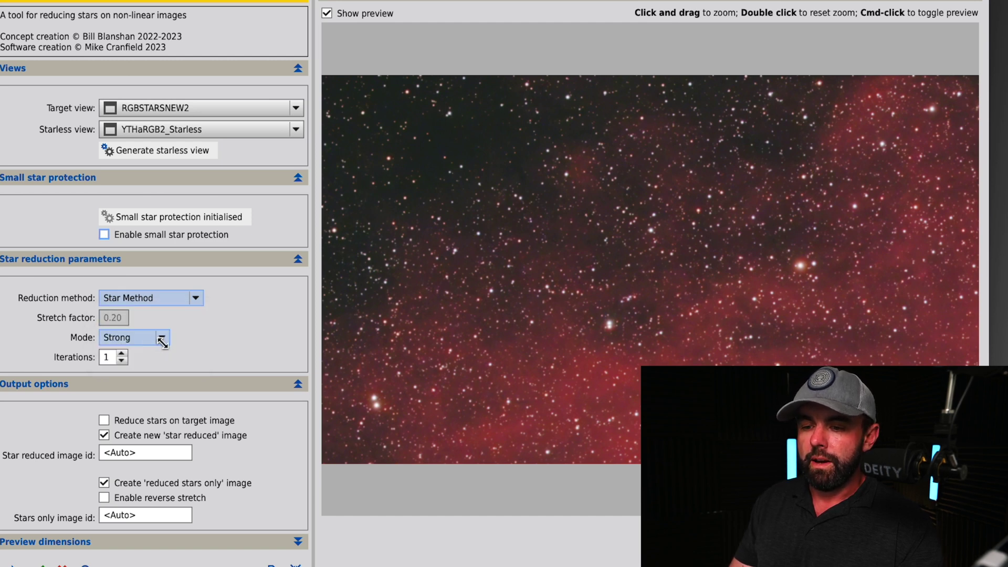
left_click(144, 343)
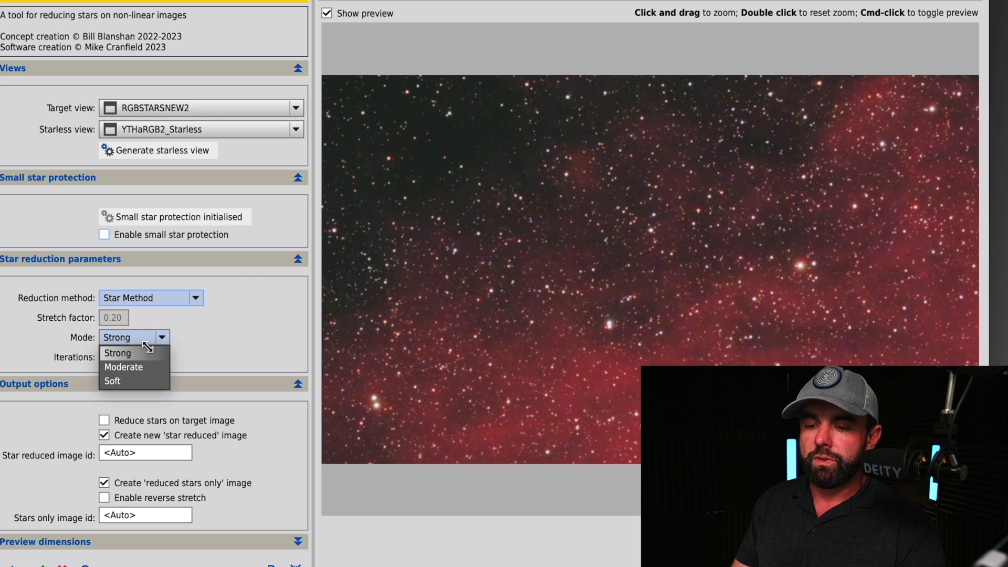
left_click(147, 371)
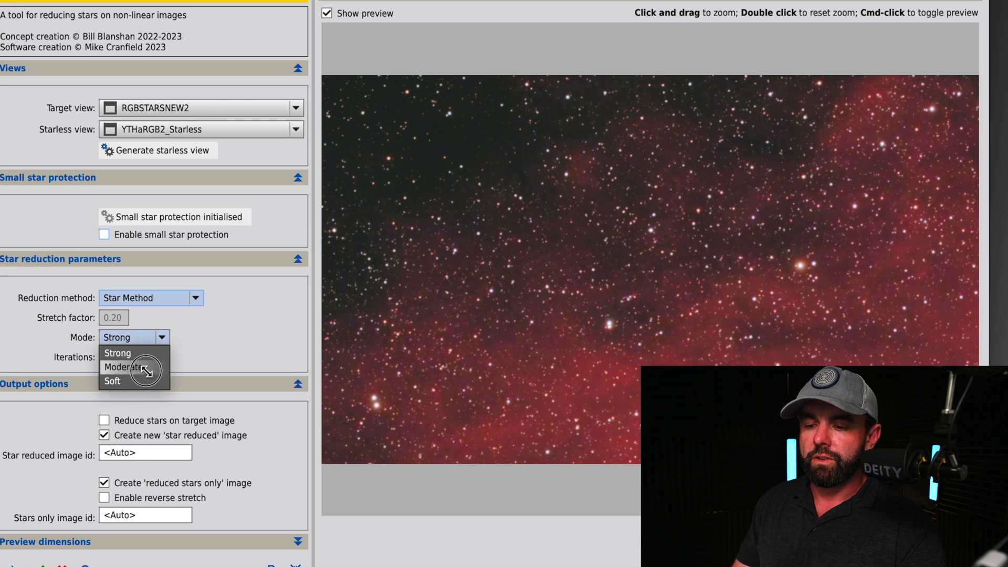
left_click(135, 381)
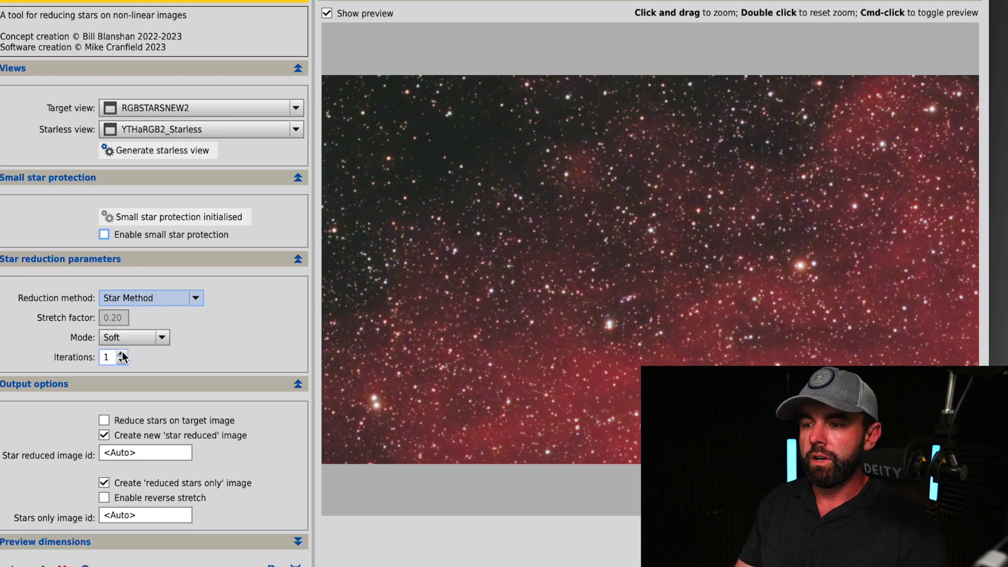
left_click(121, 355)
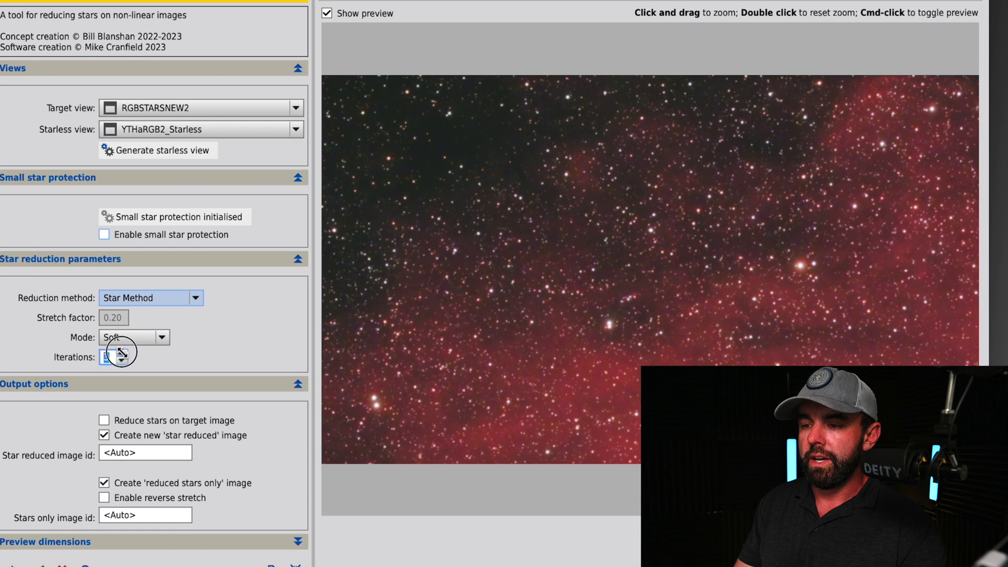
left_click(121, 354)
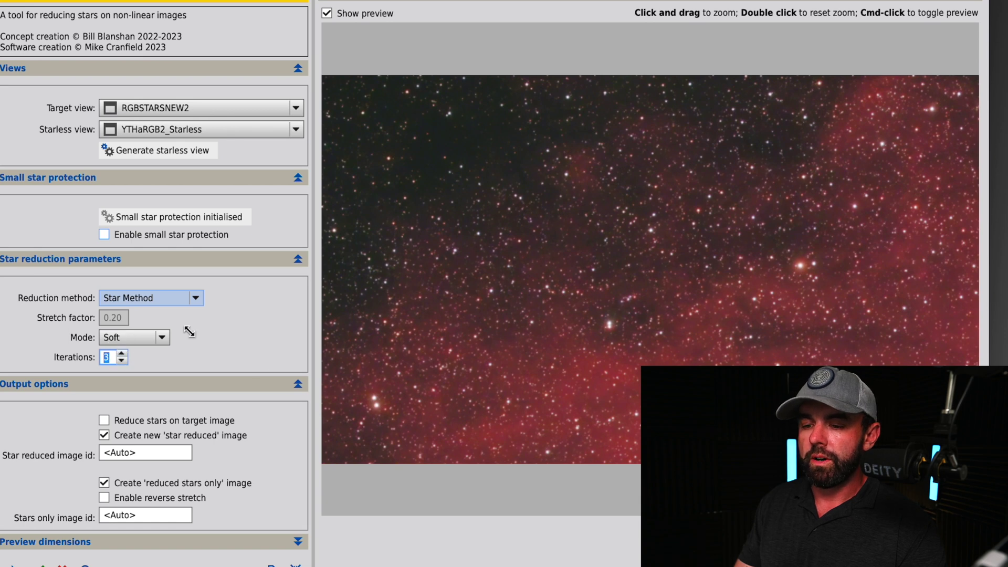
left_click(154, 339)
left_click(147, 353)
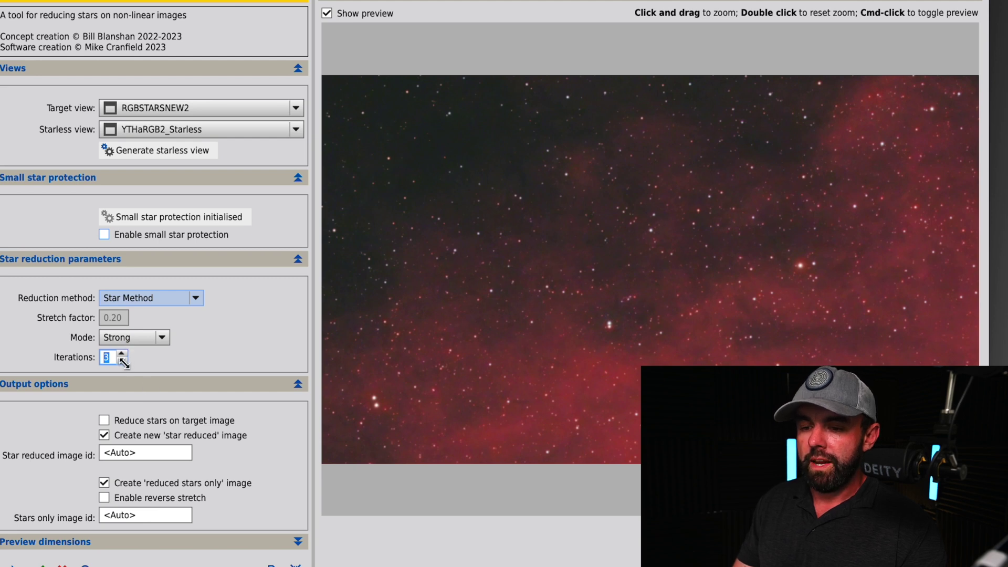
left_click(140, 338)
left_click(125, 380)
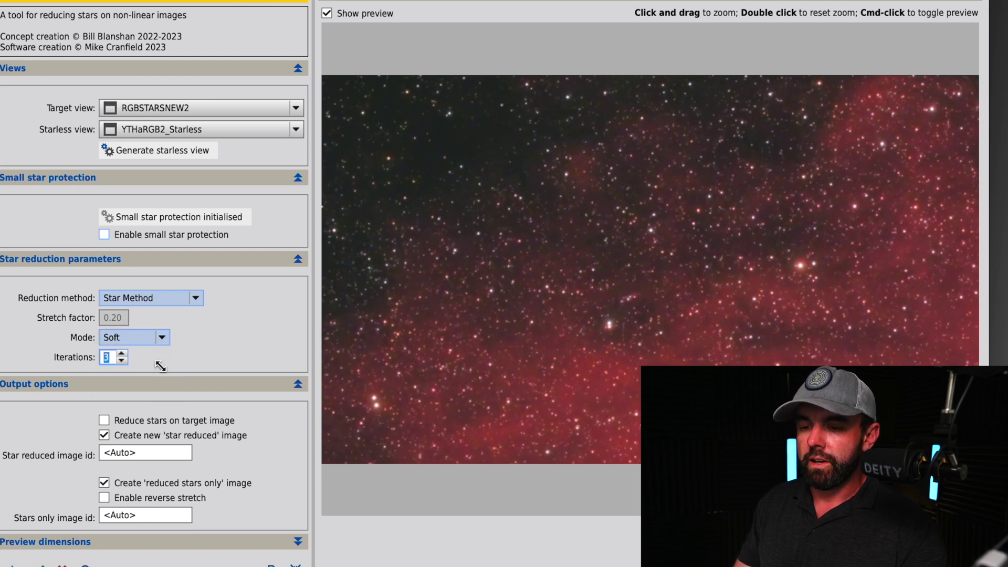
Step: Compare 1 and 2 iterations on the zoomed-out preview, ending at 2 iterations
left_click(121, 362)
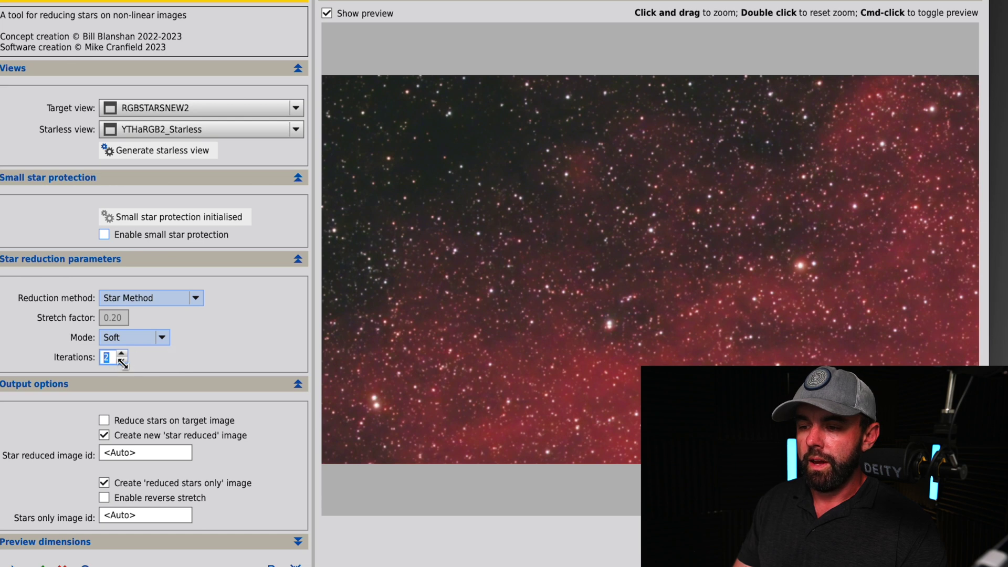
left_click(122, 362)
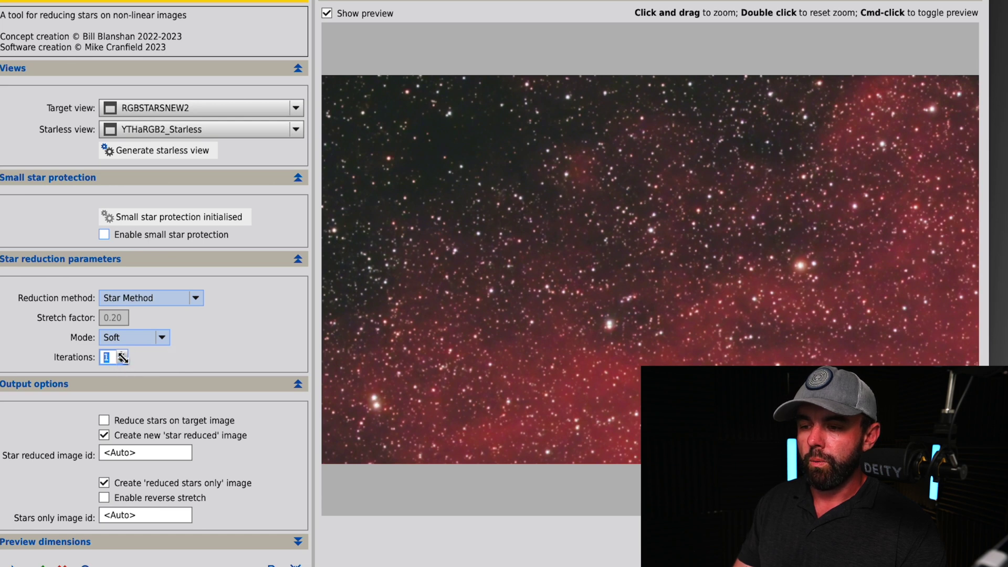
left_click(121, 354)
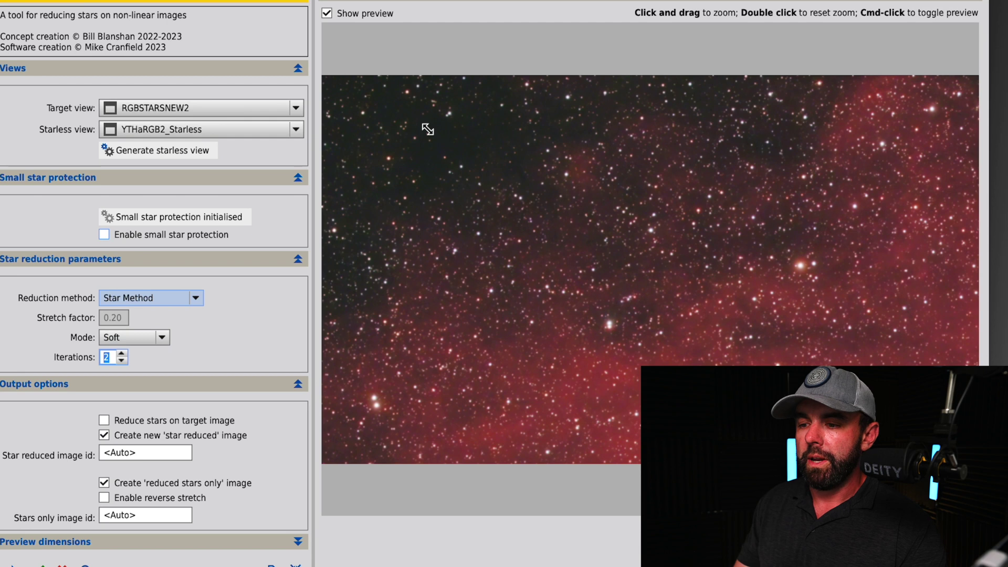
double_click(469, 108)
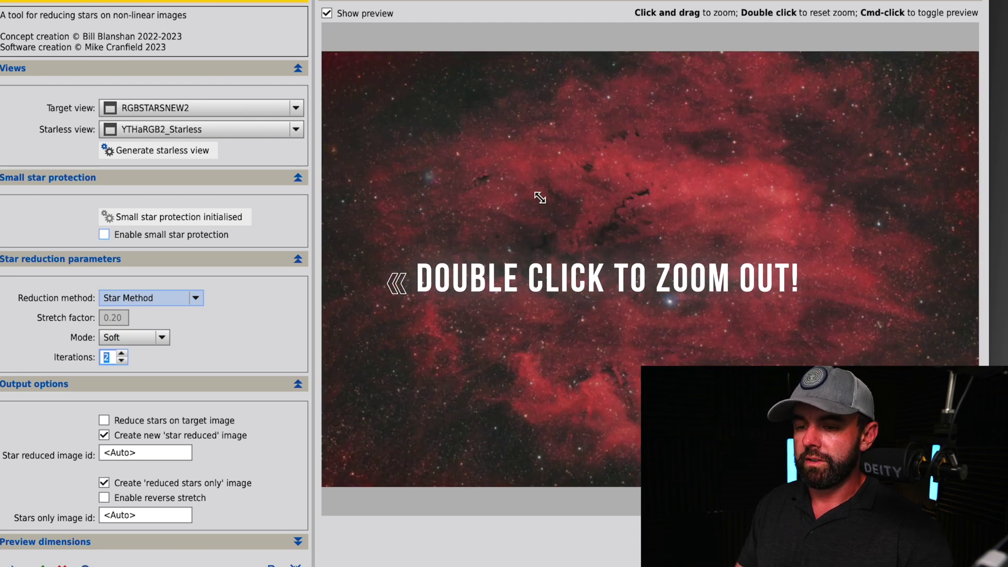
left_click(122, 361)
left_click(121, 354)
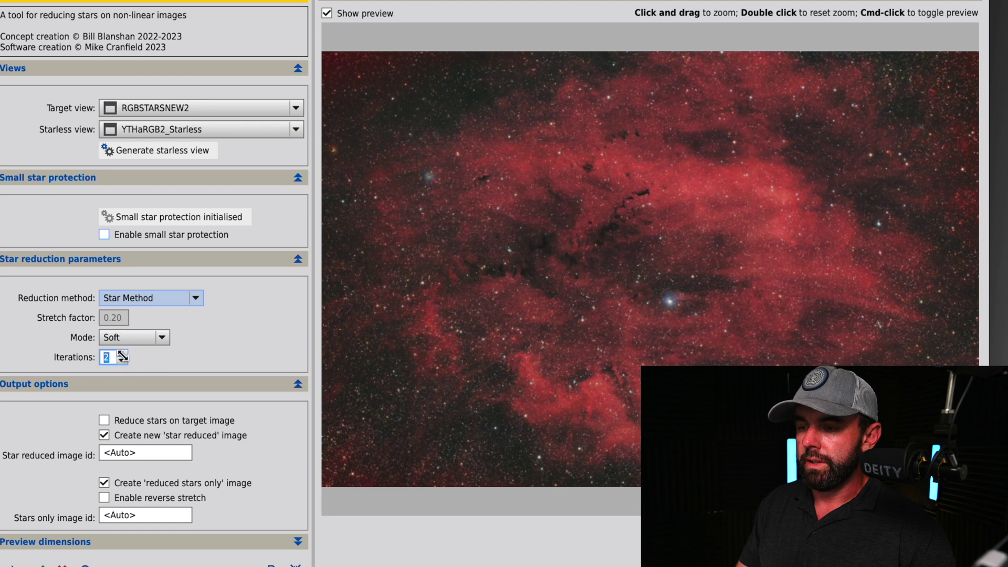
left_click(122, 354)
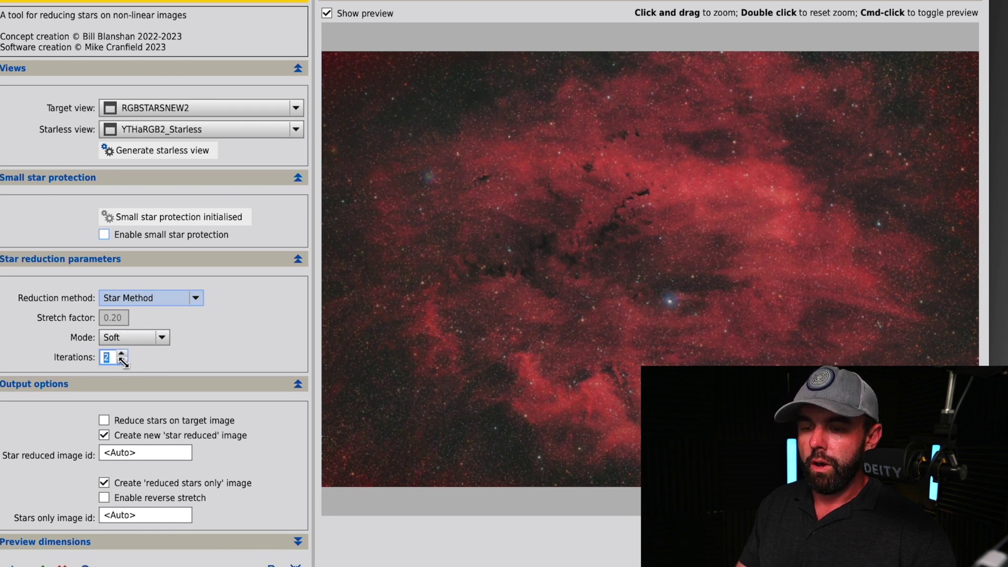
left_click(122, 293)
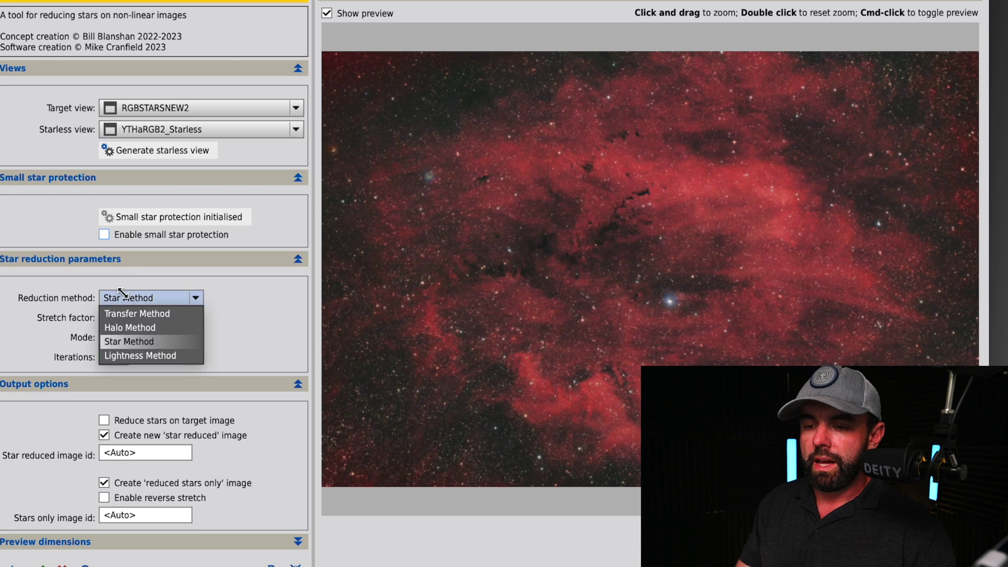
Step: Switch to Lightness Method in Strong mode, trying up to 3 iterations before returning to 1
left_click(166, 357)
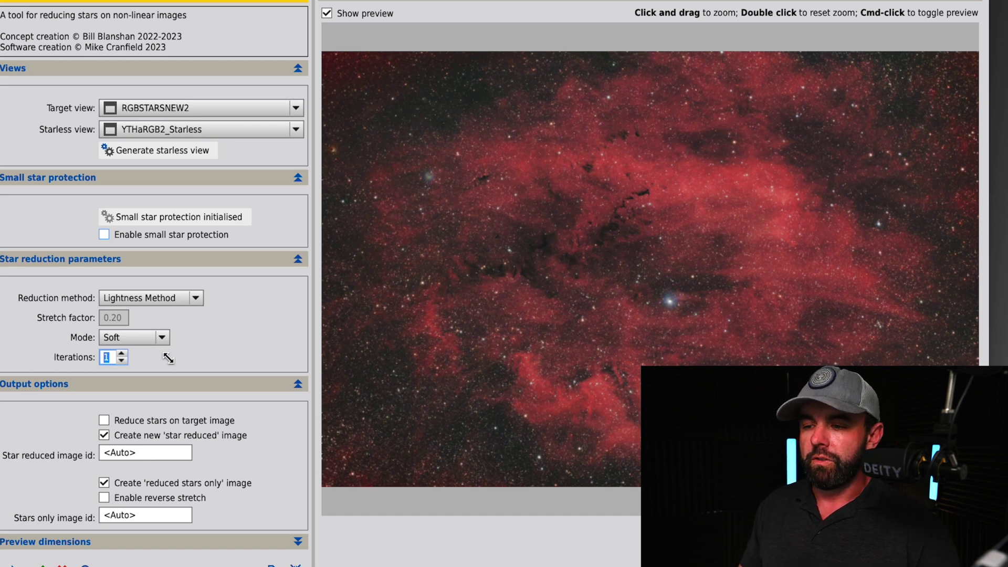
left_click_drag(475, 91, 621, 196)
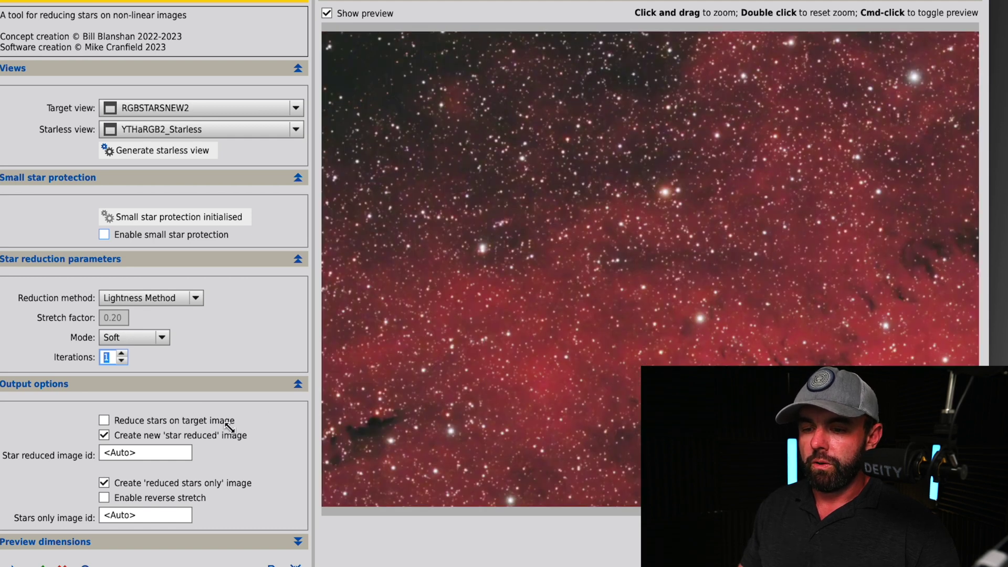
left_click(137, 337)
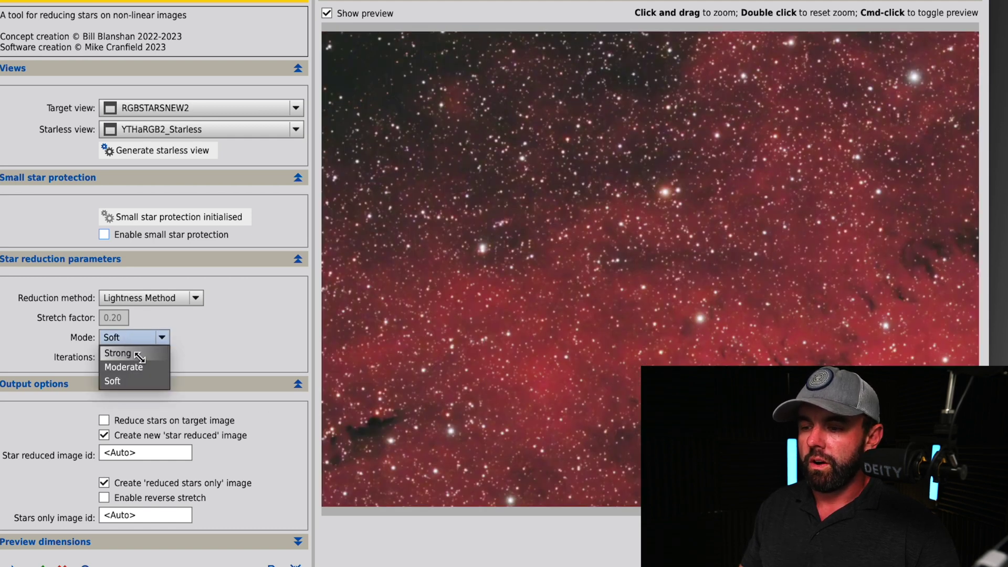
left_click(136, 354)
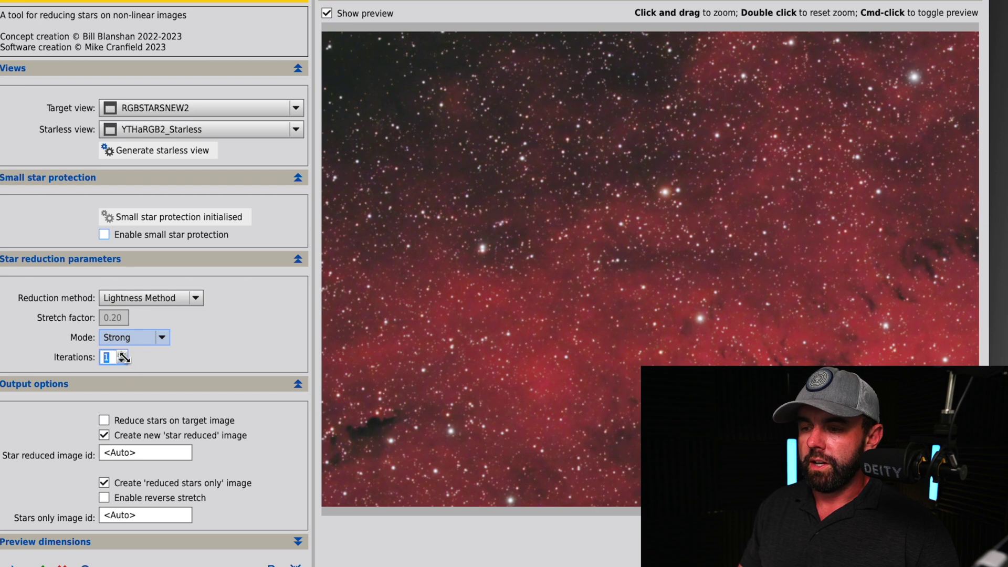
left_click(122, 354)
left_click(123, 354)
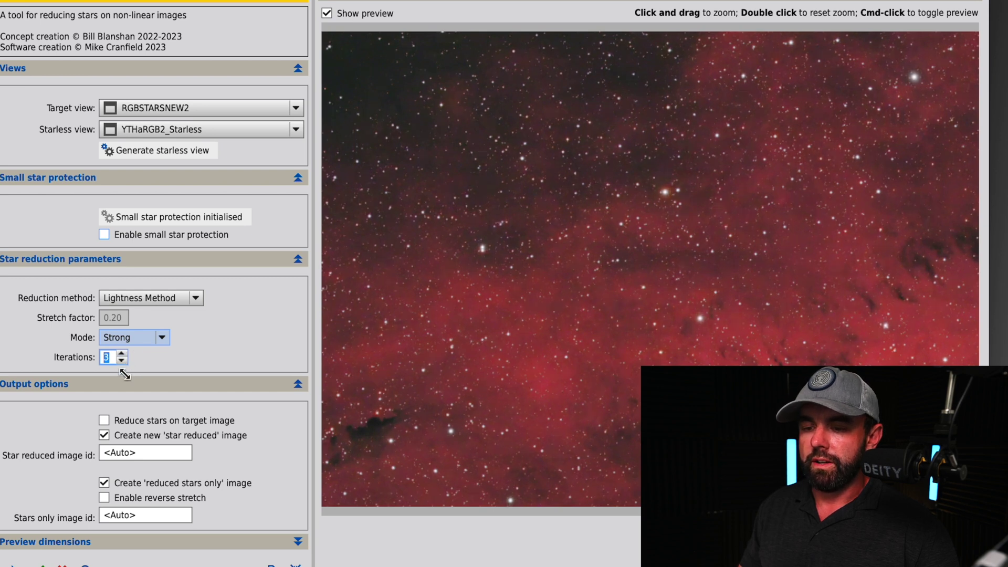
left_click(122, 360)
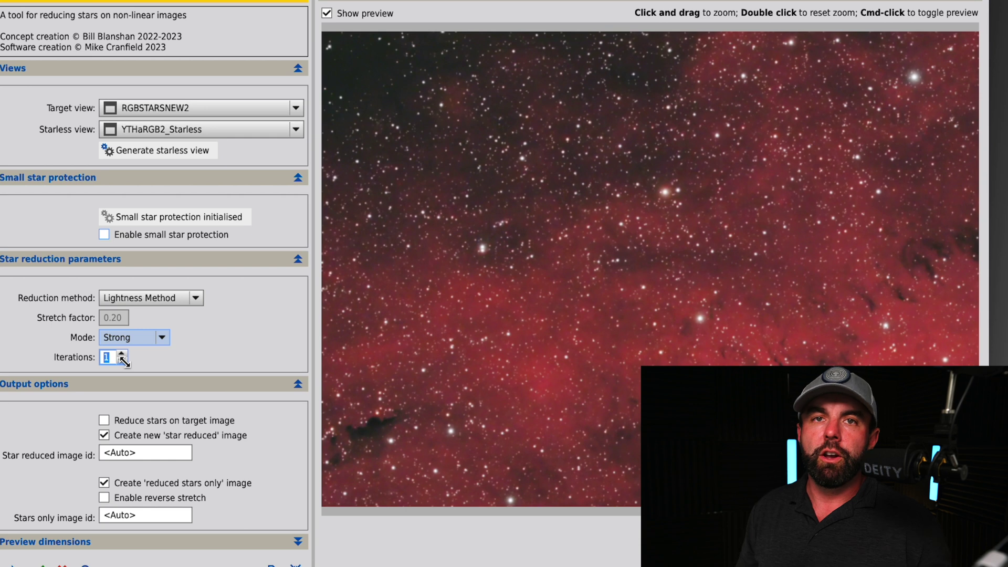
left_click(121, 361)
left_click(195, 297)
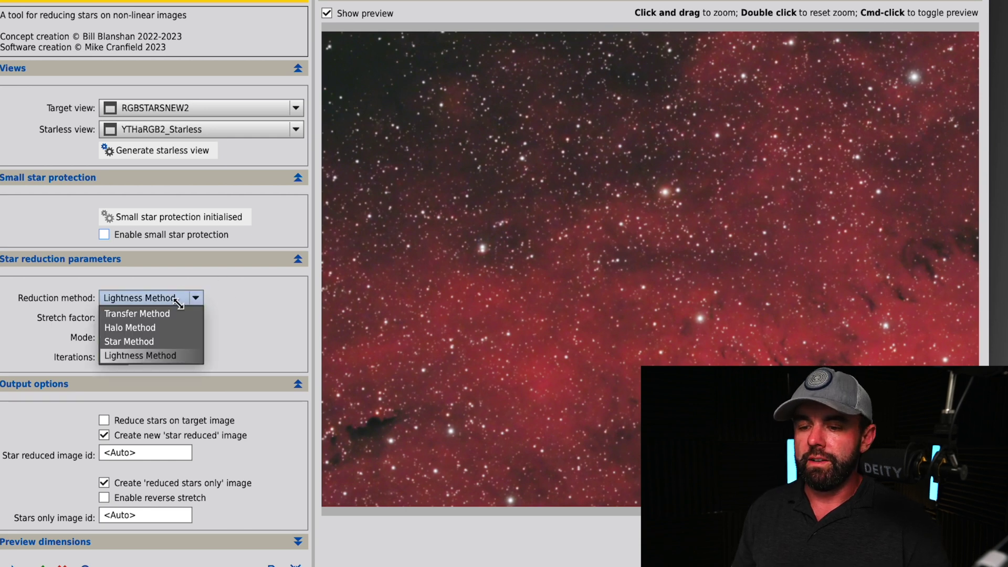
left_click(238, 340)
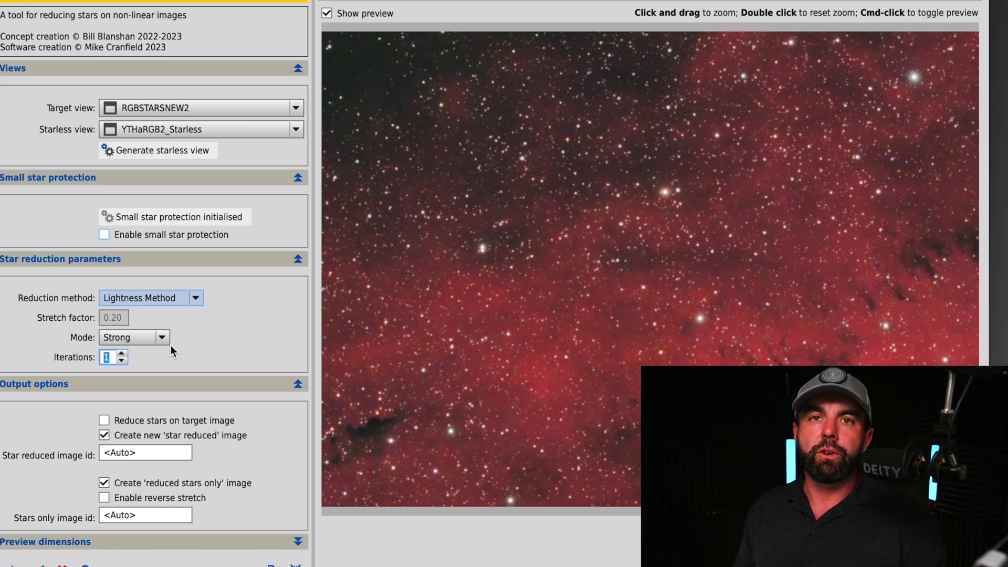
Step: Output a new star-reduced image named HaRGBFinal instead of modifying the target image
left_click(104, 420)
left_click(104, 435)
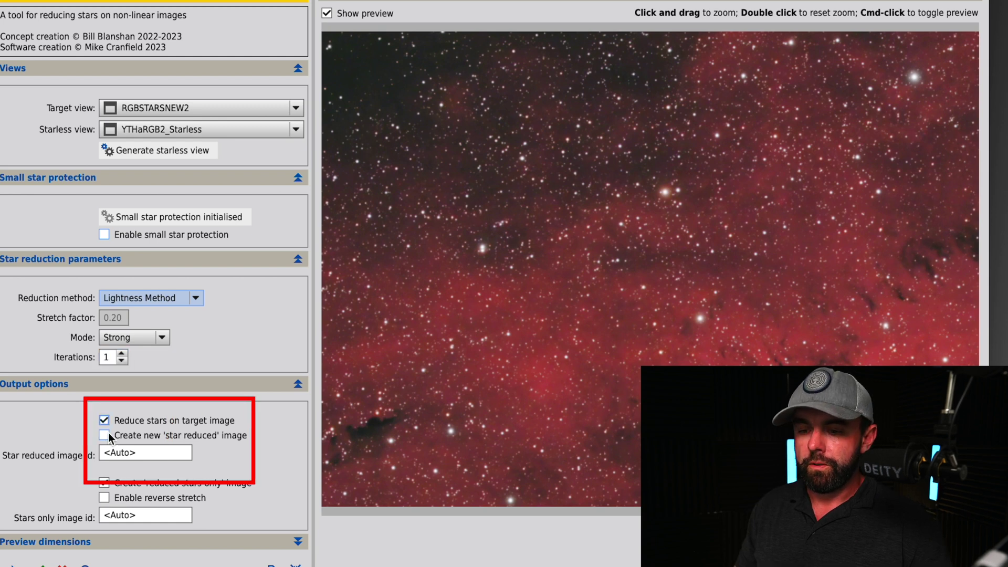
left_click(104, 435)
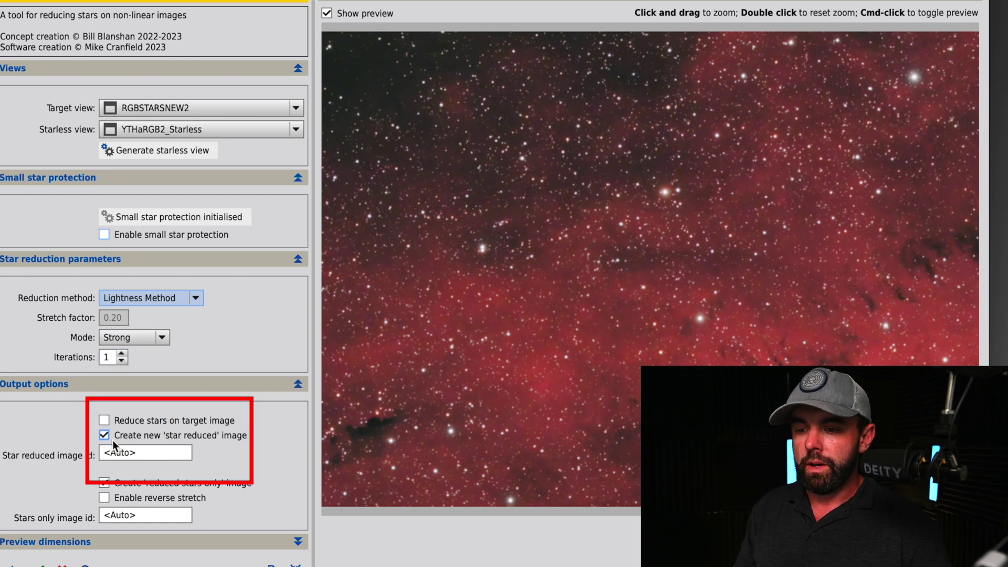
left_click(168, 454)
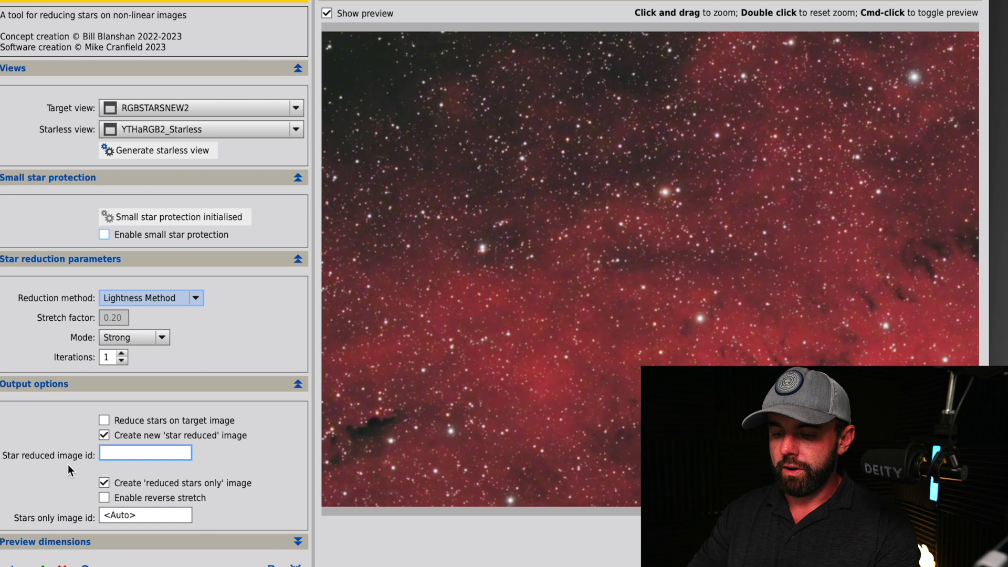
type("H")
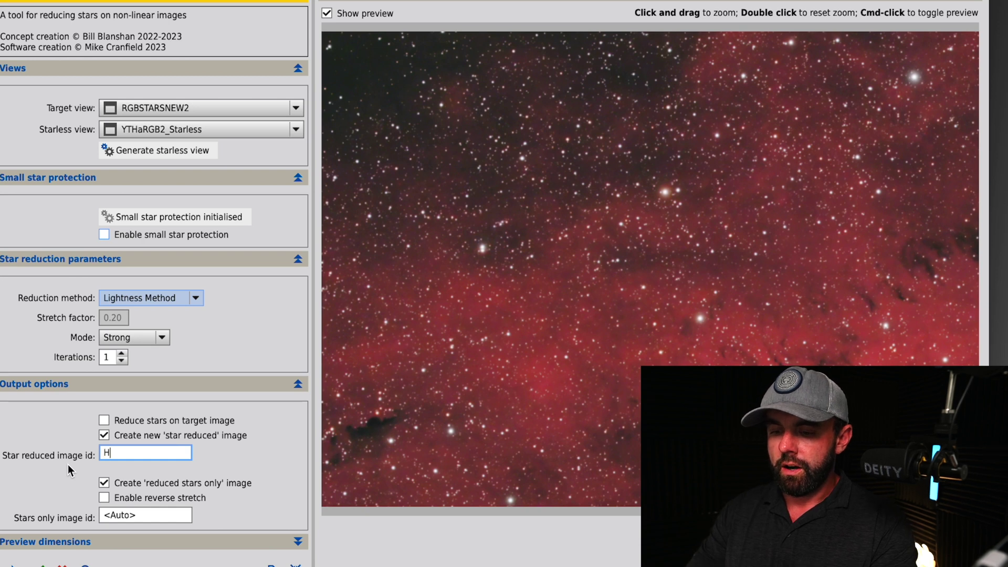
type("aRGB")
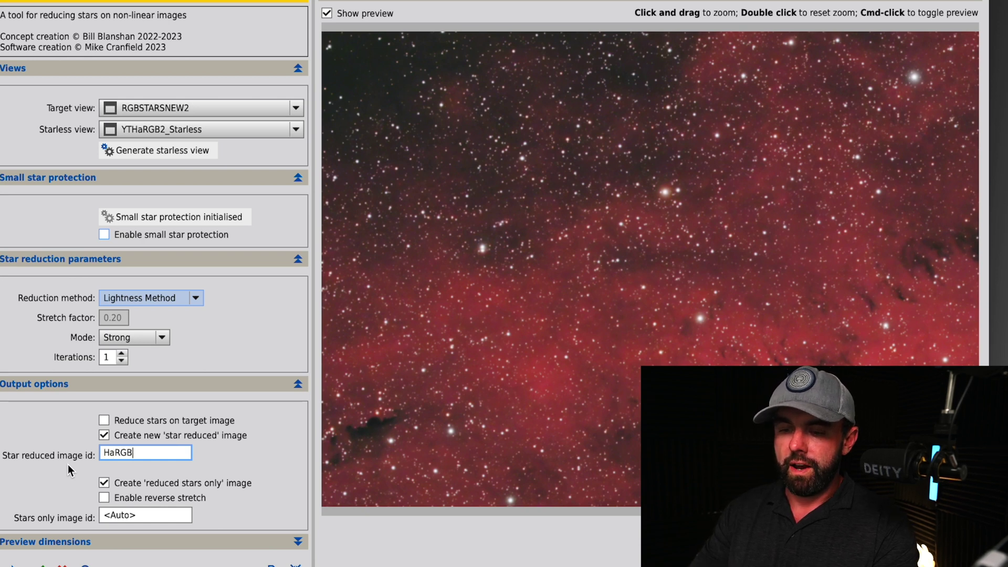
type("Final")
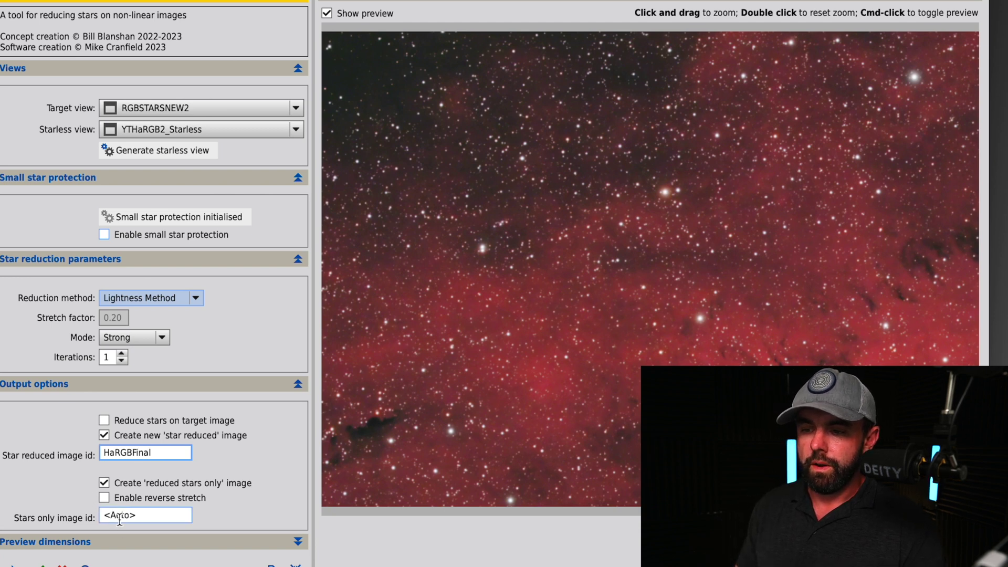
double_click(582, 246)
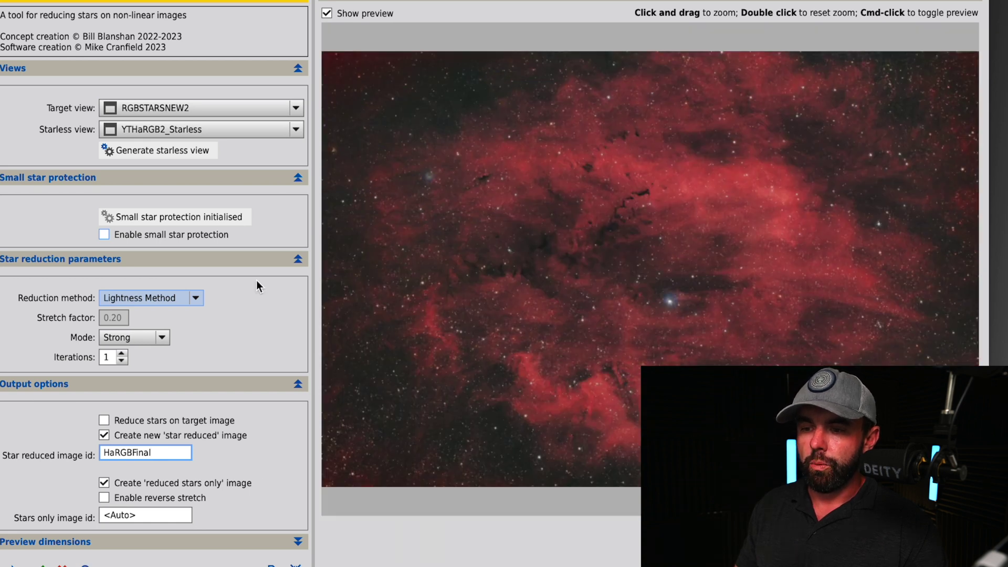
Step: Toggle the preview several times to compare the star-reduced result against the original image
left_click(326, 13)
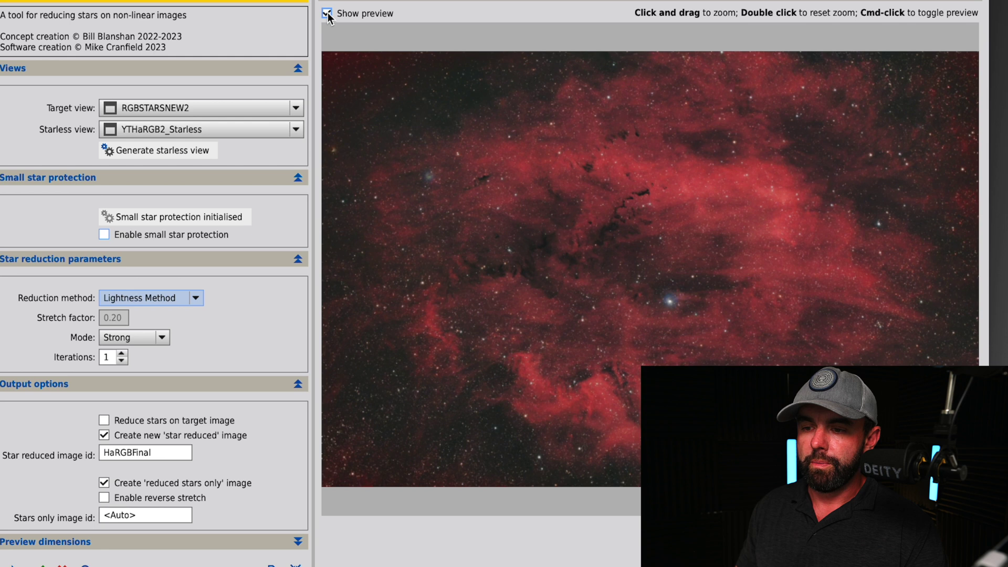
left_click(327, 14)
left_click(327, 13)
left_click(328, 14)
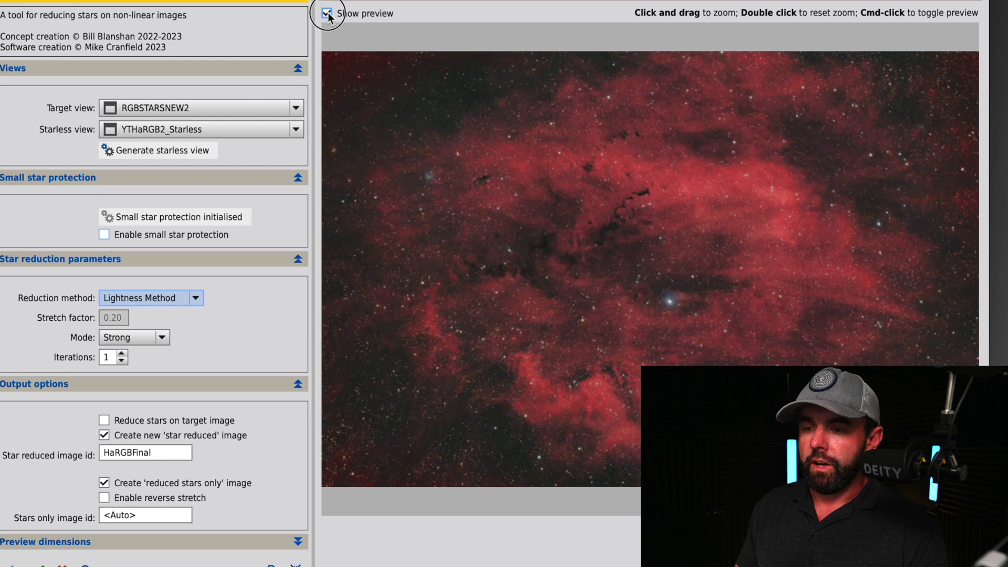
left_click(328, 14)
left_click(327, 14)
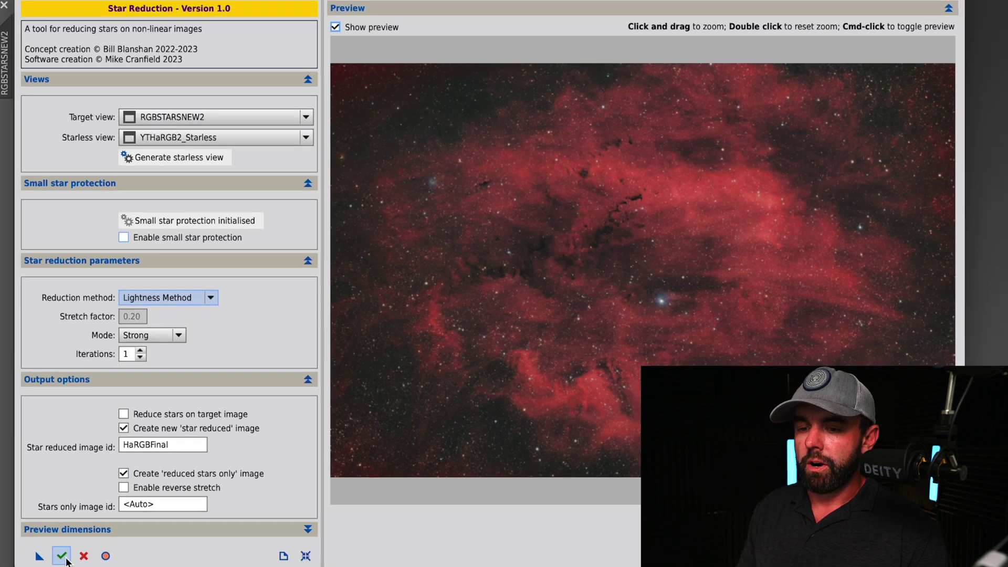
Step: Run StarReduction to create HaRGBFinal and a separate Stars image, then minimise Stars
left_click(41, 565)
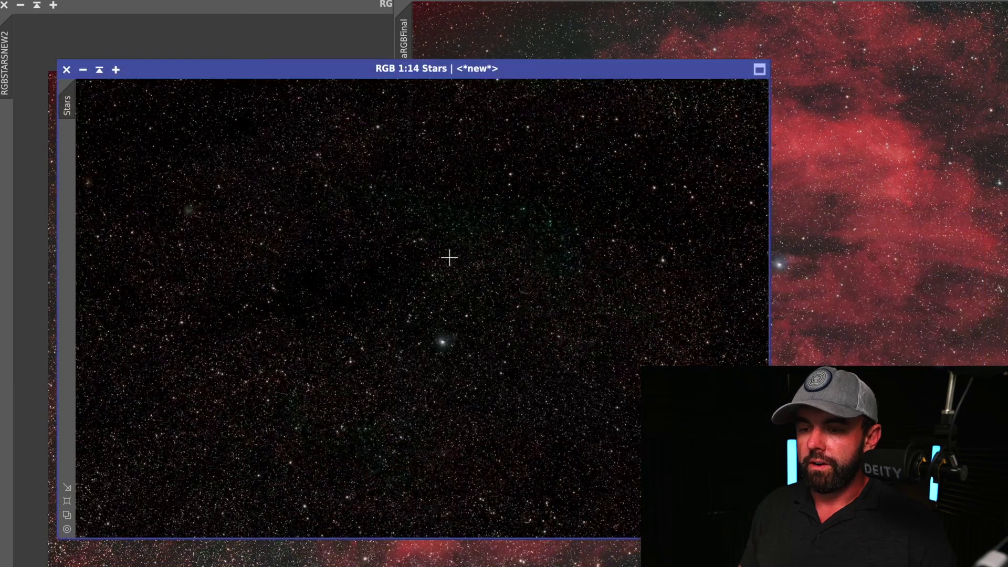
left_click(82, 70)
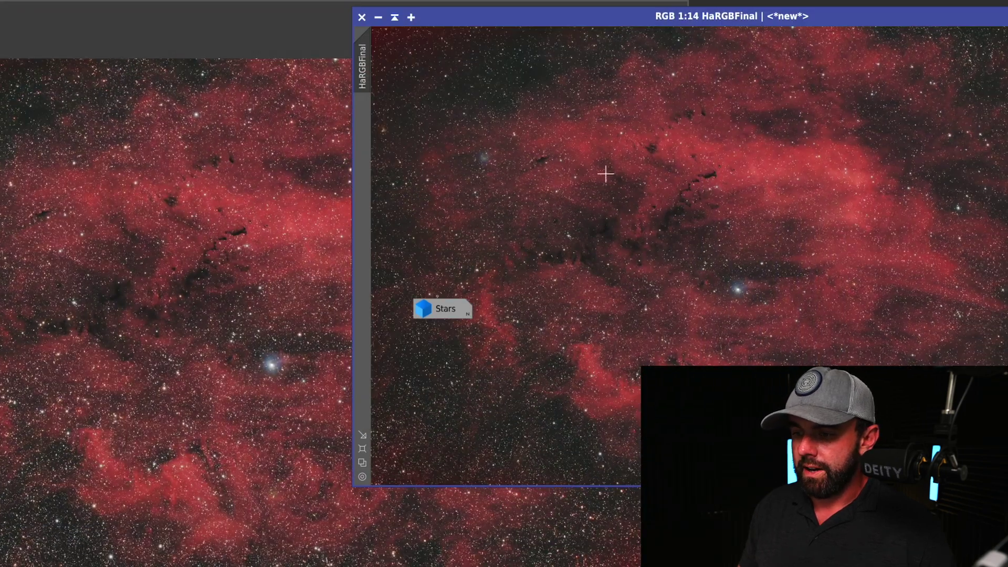
Step: Place the HaRGBFinal window beside the original nebula image, with Stars kept minimised
left_click(446, 323)
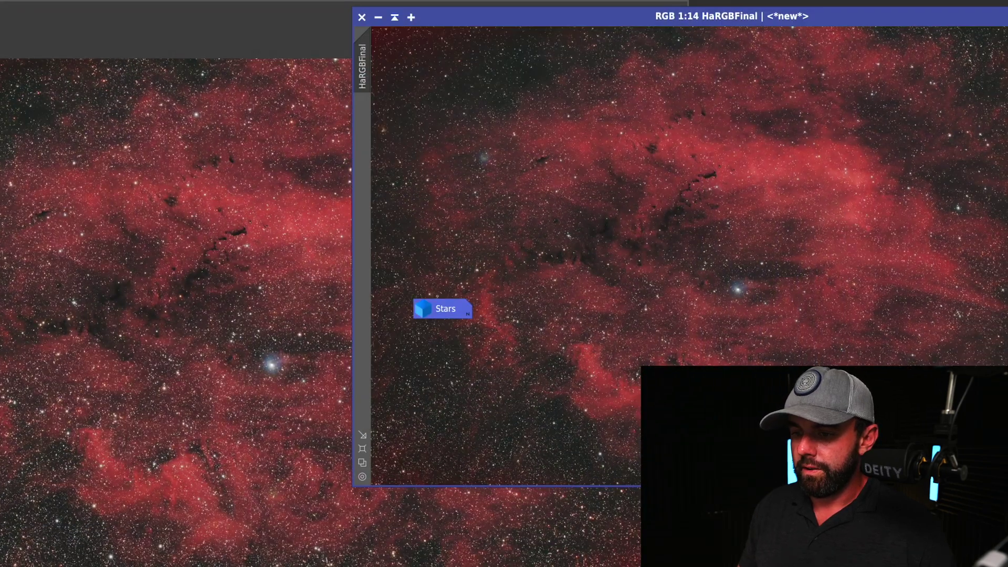
left_click(149, 231)
left_click_drag(749, 16, 815, 126)
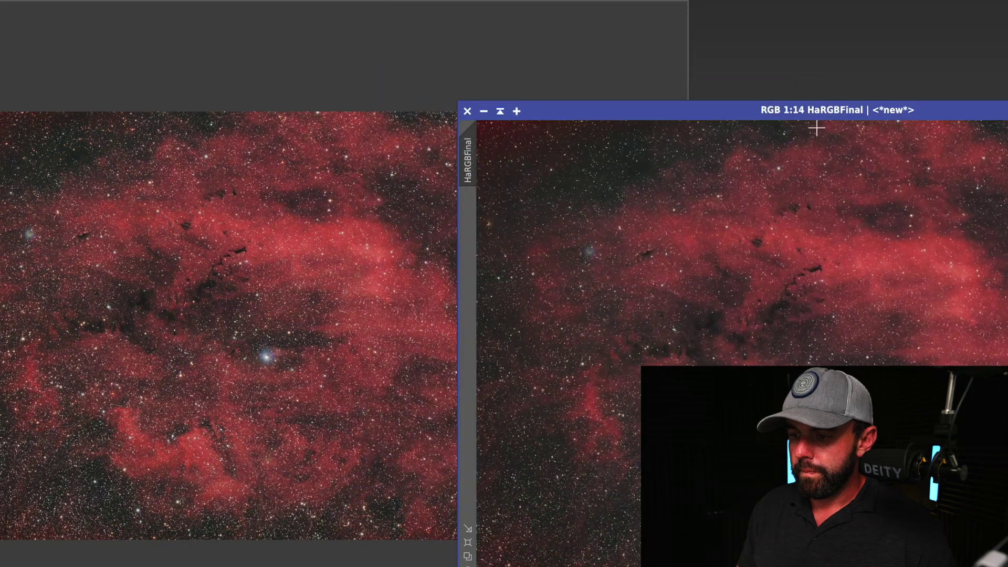
left_click(247, 229)
key("ctrl+shift+z")
left_click(883, 128)
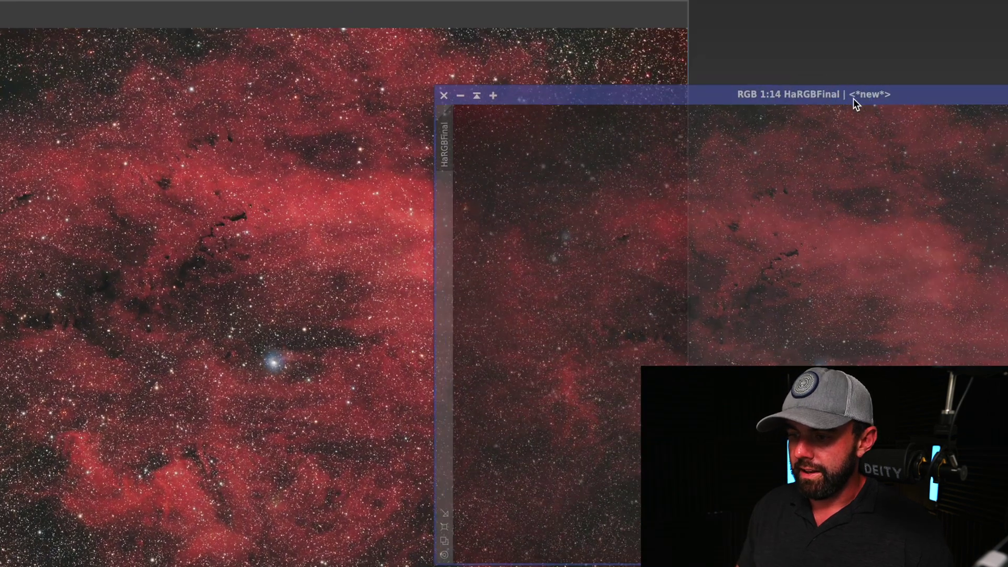
Step: Zoom and pan around HaRGBFinal to inspect its smaller, less dominant stars
scroll(744, 219, "up", 8)
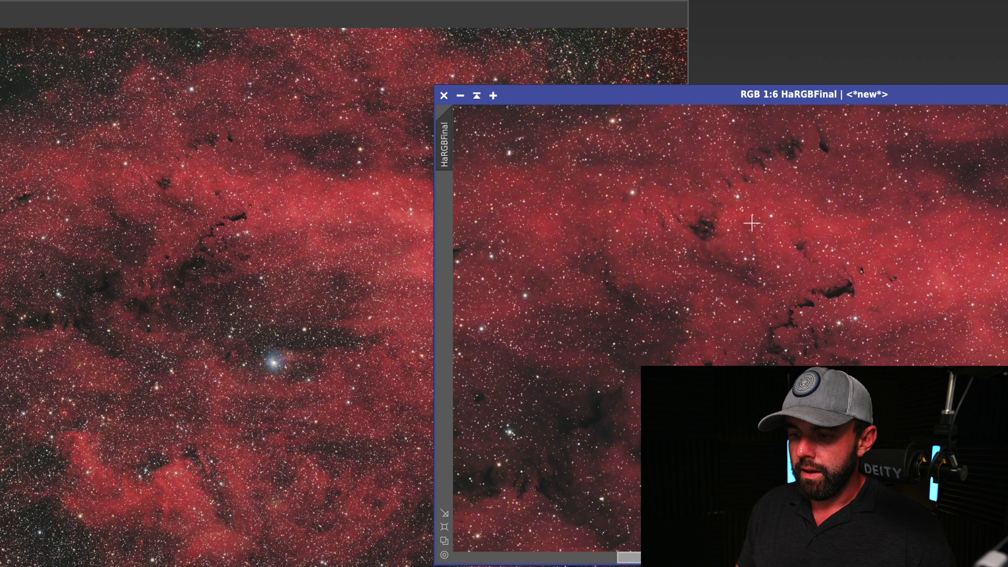
scroll(752, 223, "up", 1)
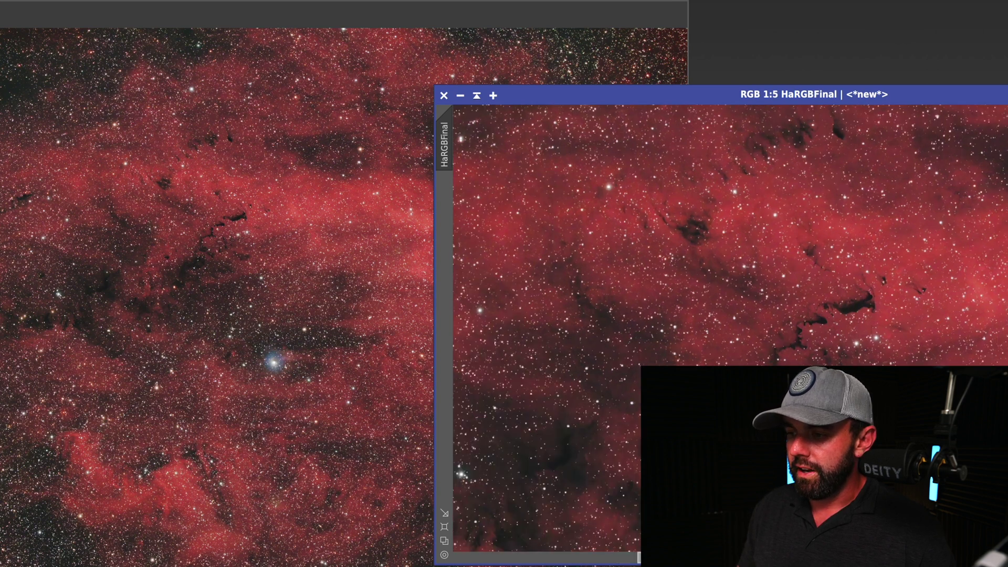
scroll(730, 325, "right", 5)
scroll(904, 157, "up", 2)
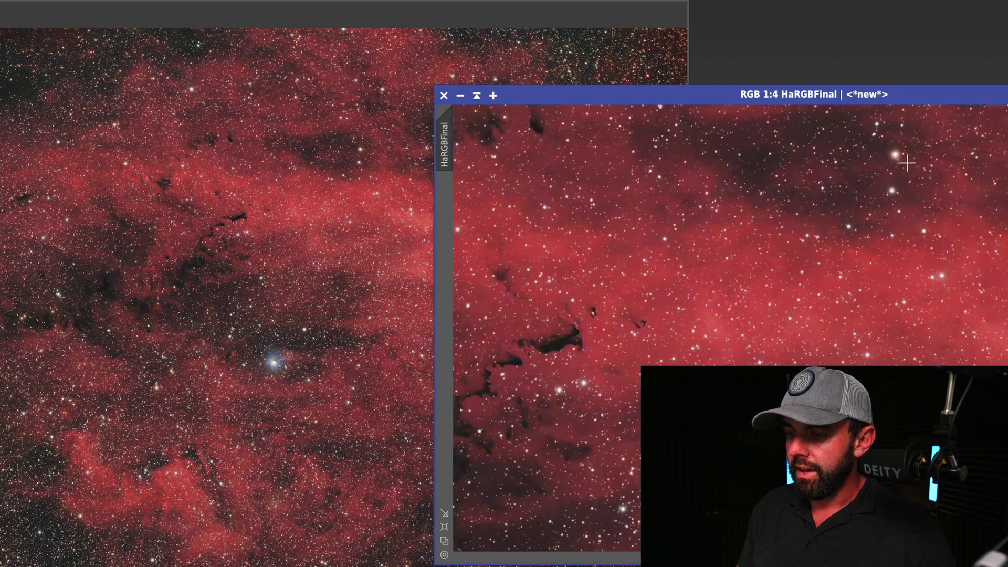
scroll(932, 295, "down", 4)
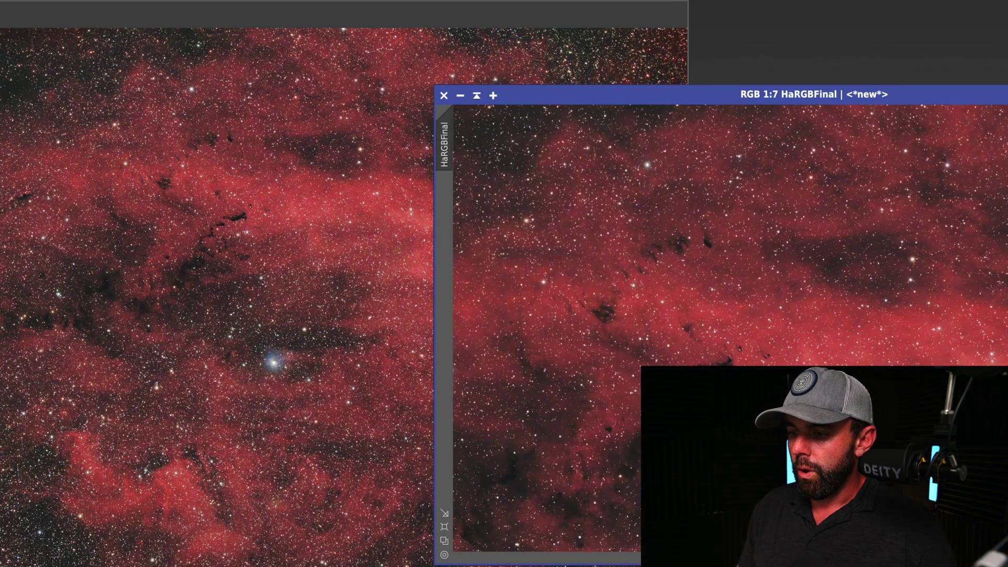
scroll(729, 325, "down", 3)
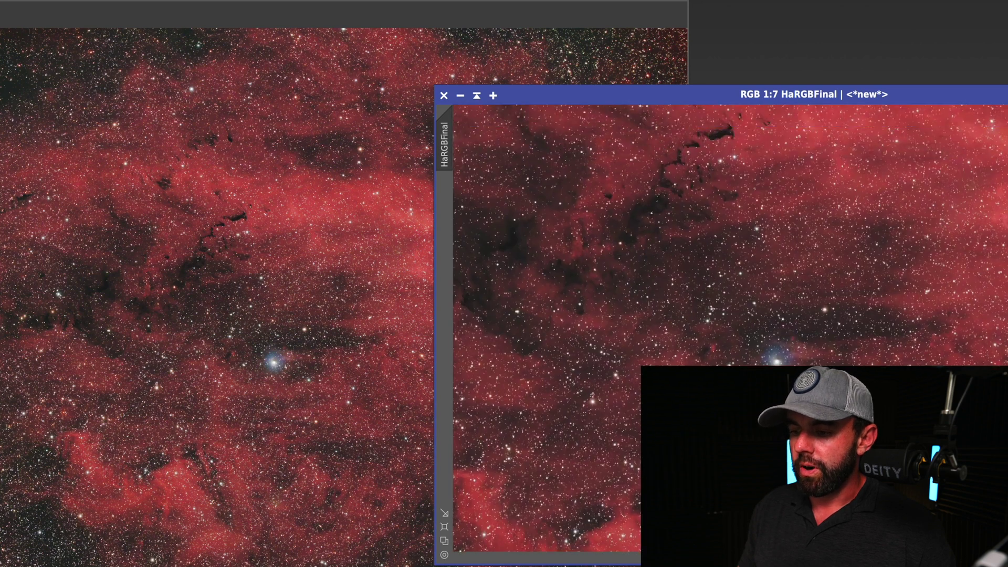
scroll(730, 326, "up", 5)
scroll(730, 325, "left", 3)
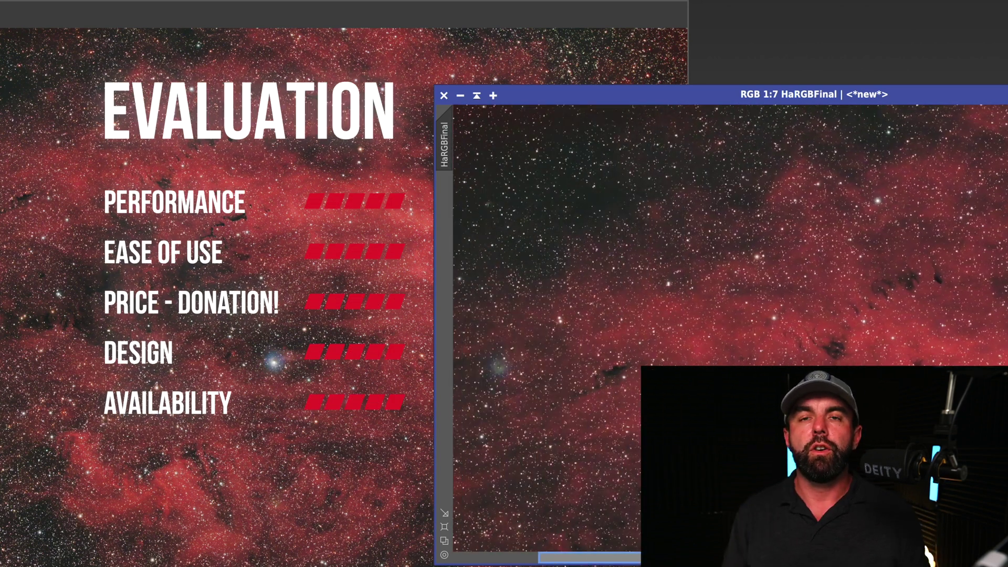